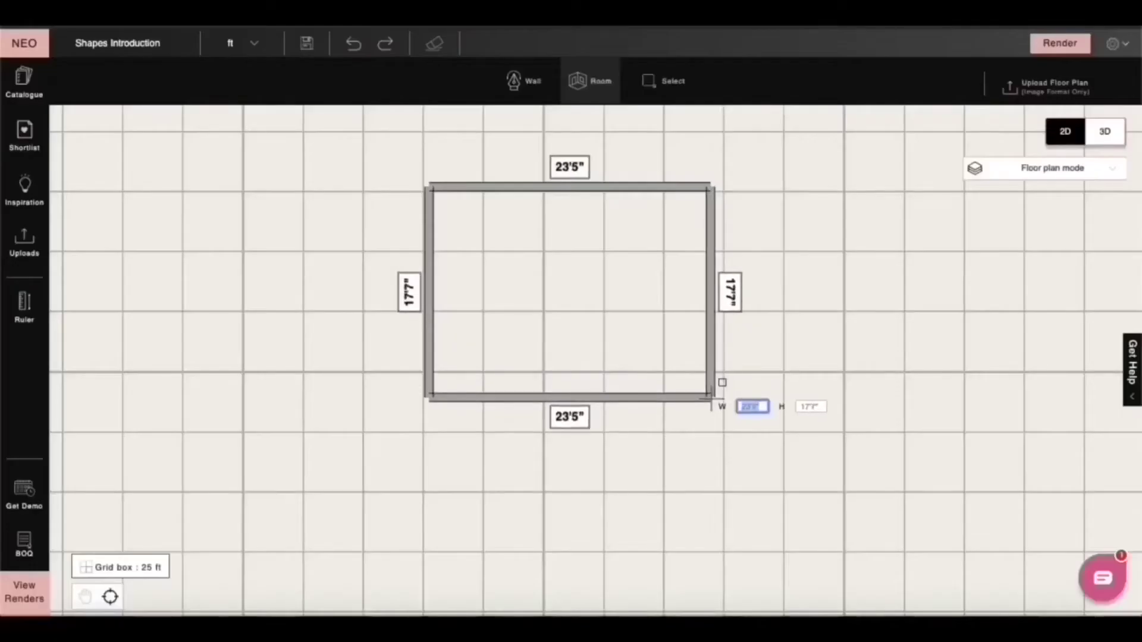
# Finish the rectangular room at 23'5" wide by 17'7" high in plan and show it in 3D.
pyautogui.press('Return')
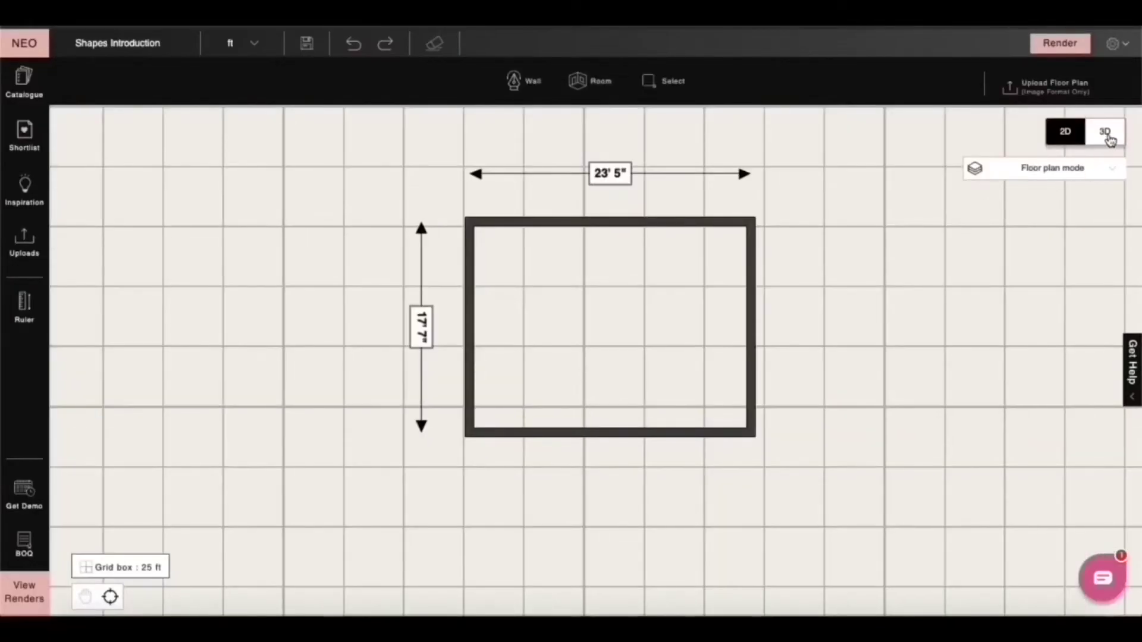
pyautogui.click(1107, 132)
pyautogui.scroll(6, 536, 349)
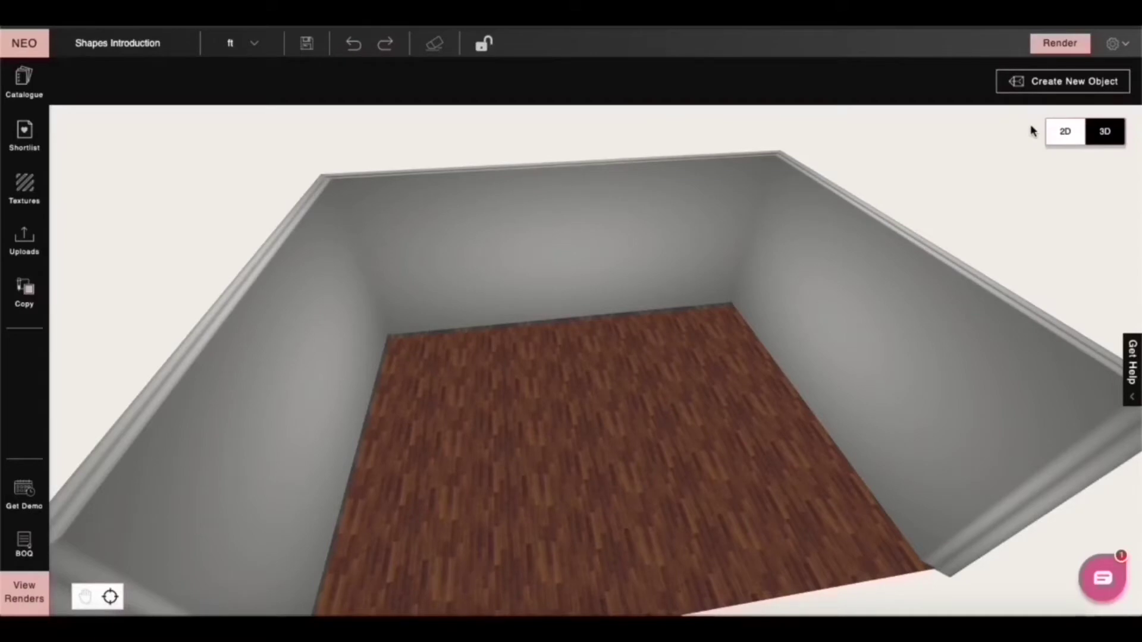
# Start creating a new custom object inside the room, facing the back wall.
pyautogui.click(1034, 88)
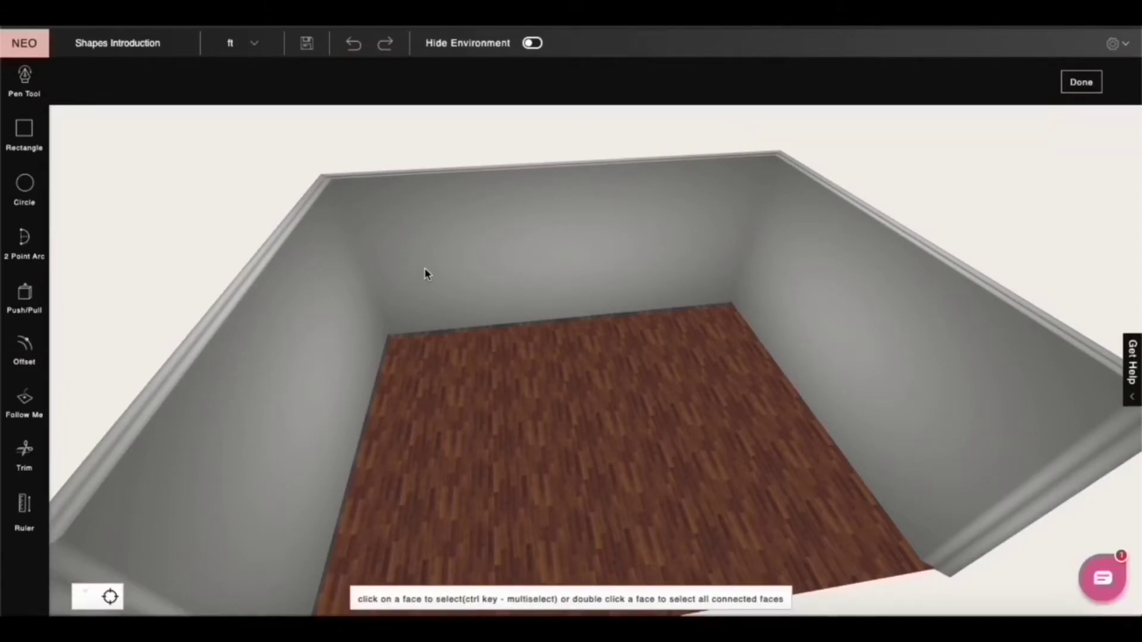
pyautogui.scroll(2, 426, 273)
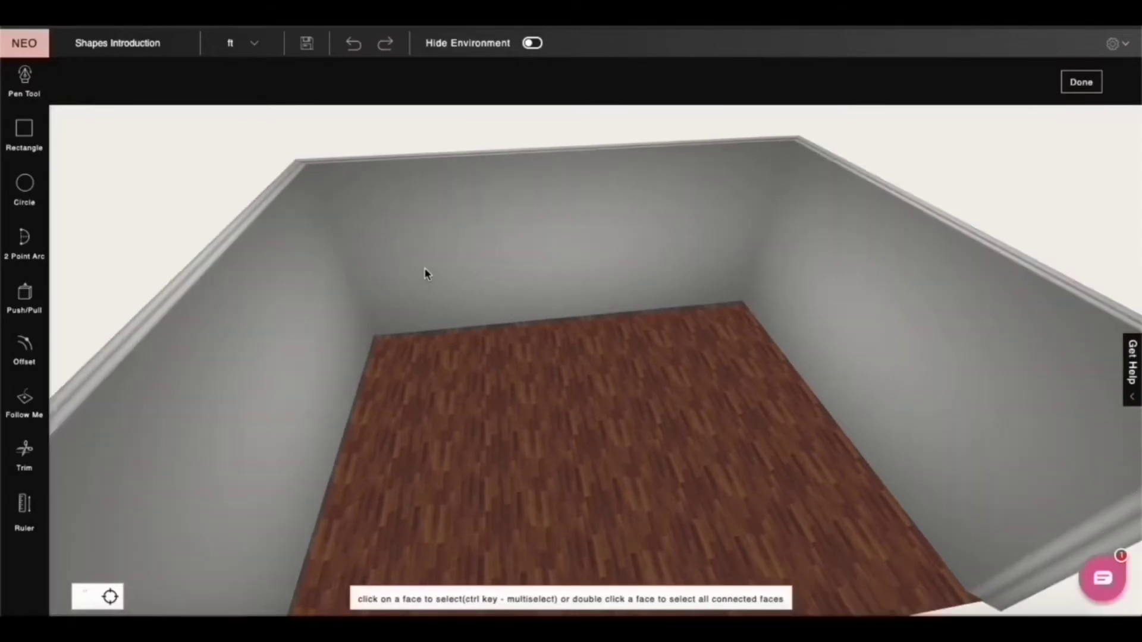
pyautogui.scroll(3, 425, 273)
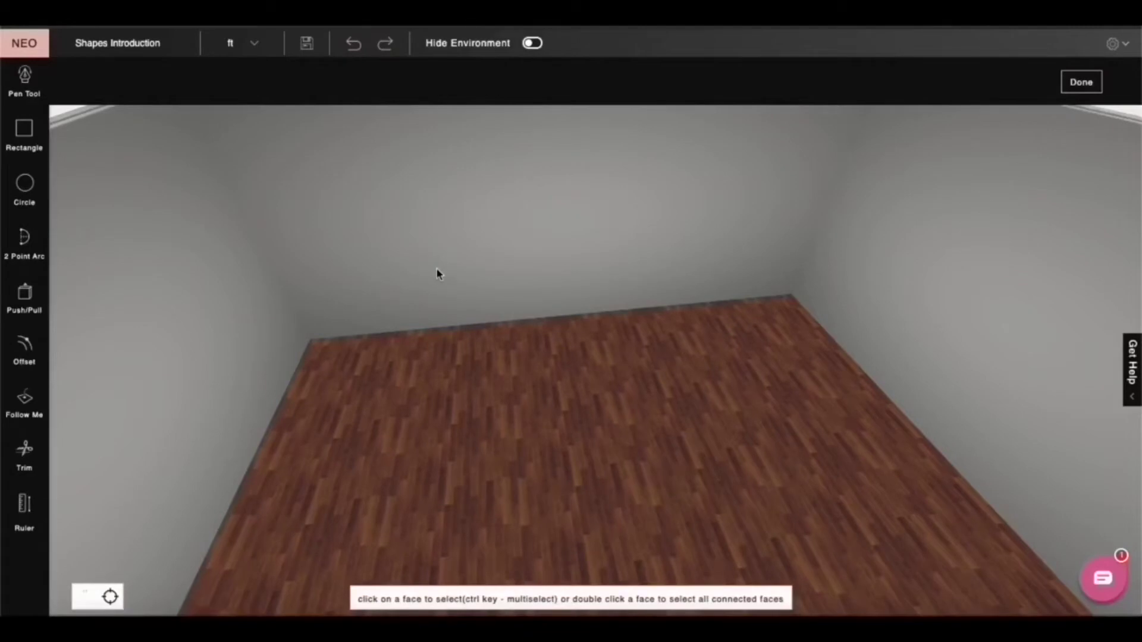
pyautogui.scroll(-2, 462, 323)
pyautogui.moveTo(460, 318); pyautogui.dragTo(507, 398, button='right')
pyautogui.moveTo(507, 397); pyautogui.dragTo(615, 387)
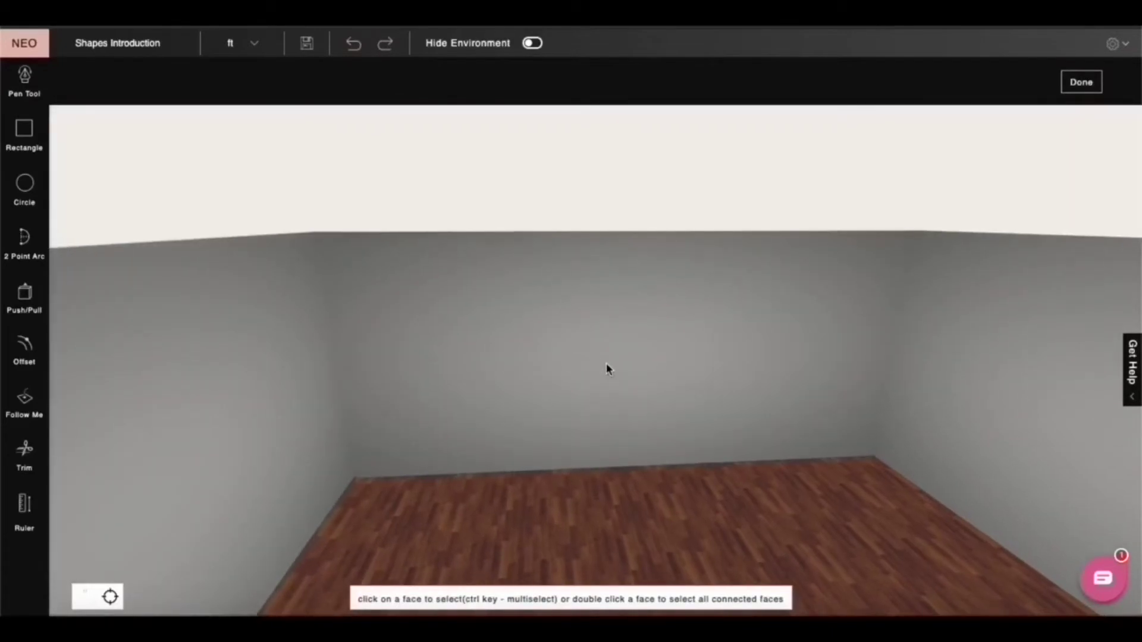
pyautogui.scroll(3, 606, 363)
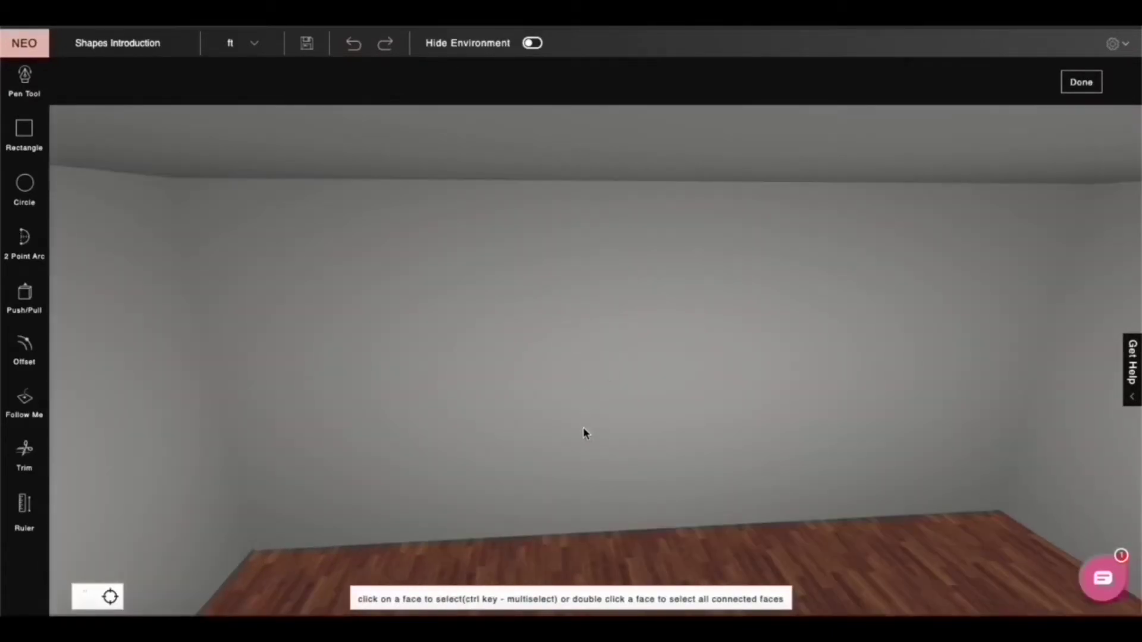
pyautogui.moveTo(583, 377); pyautogui.dragTo(576, 326)
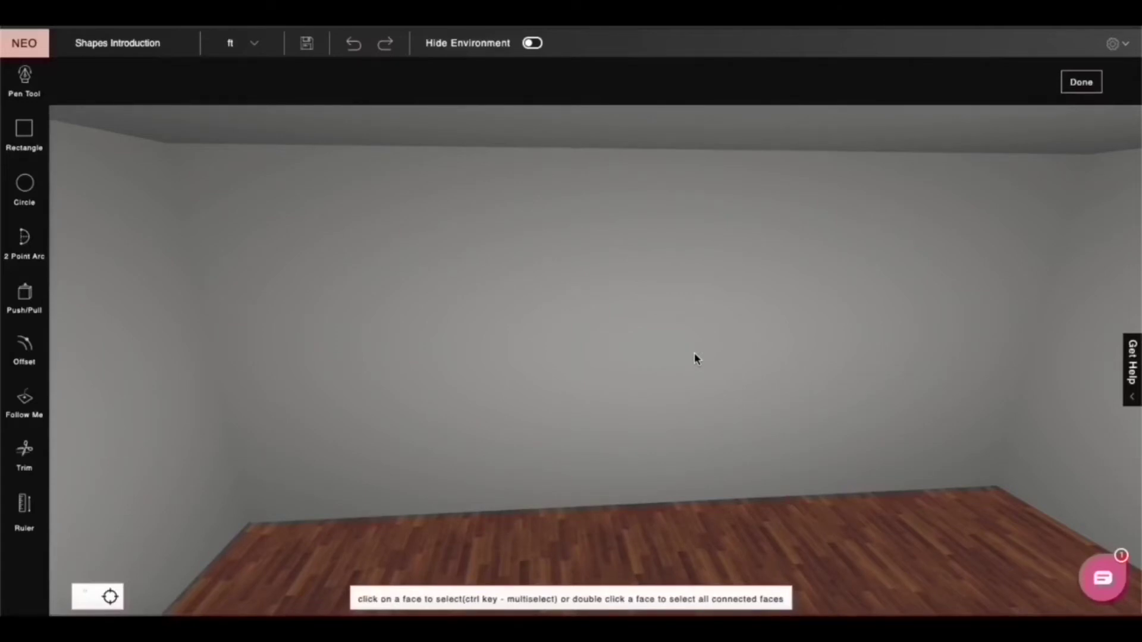
pyautogui.moveTo(694, 353); pyautogui.dragTo(575, 326)
# Draw a rectangle 9' wide and about 7'2" high on the back wall, reaching down to the floor.
pyautogui.click(25, 131)
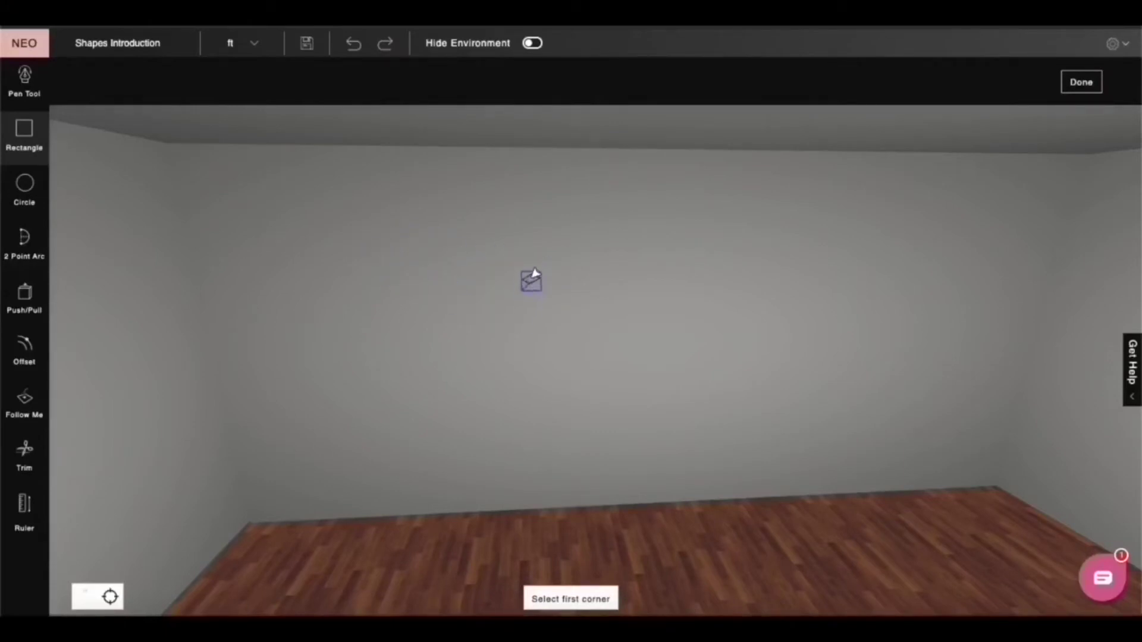
pyautogui.click(494, 270)
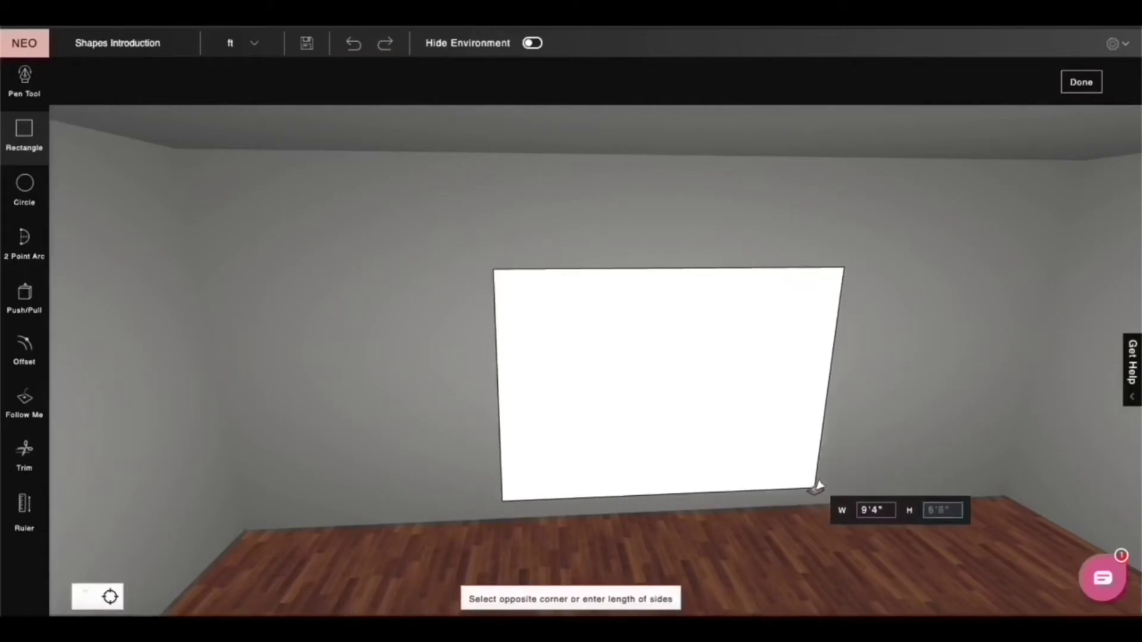
pyautogui.write('9')
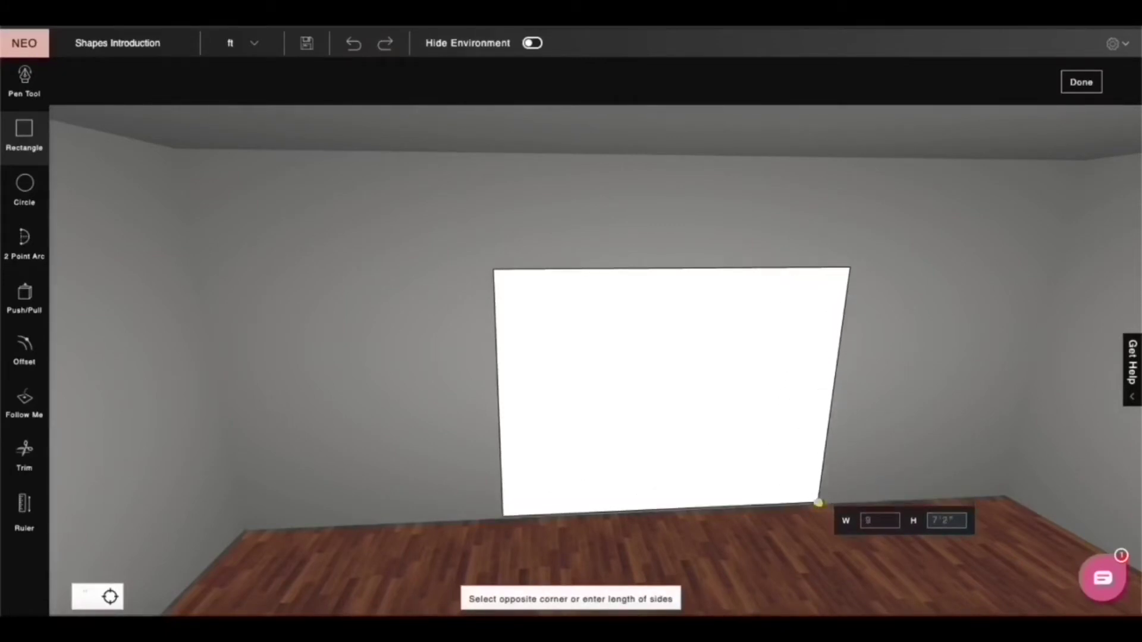
pyautogui.press('Return')
pyautogui.press('Escape')
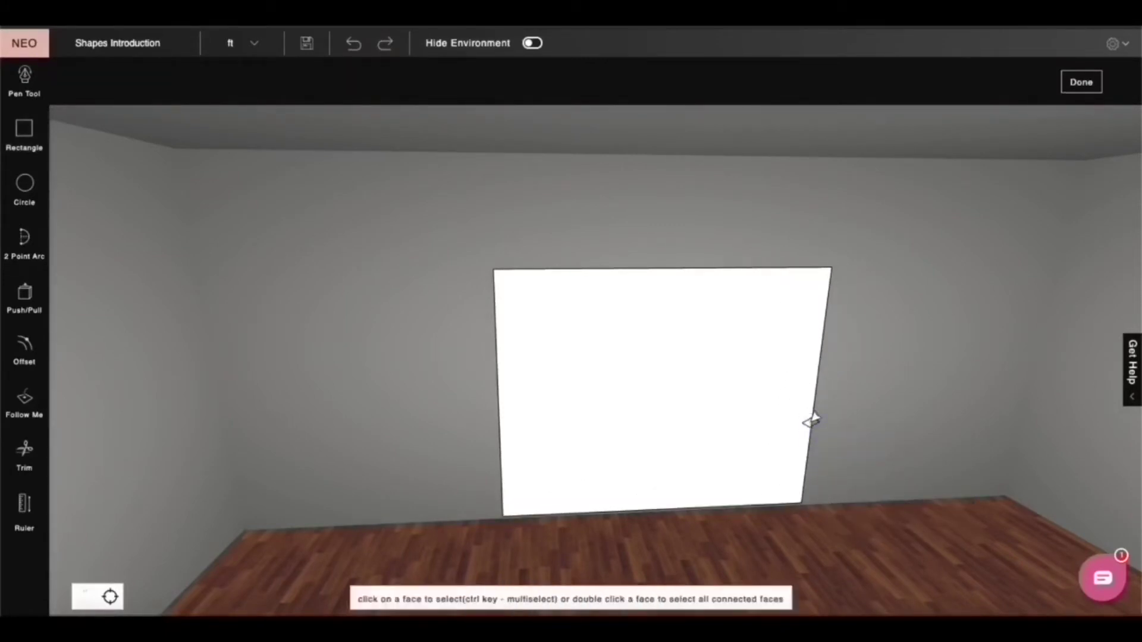
# Extrude the wall rectangle outward by 1" with Push/Pull to form a thin back panel.
pyautogui.moveTo(863, 421); pyautogui.dragTo(921, 427)
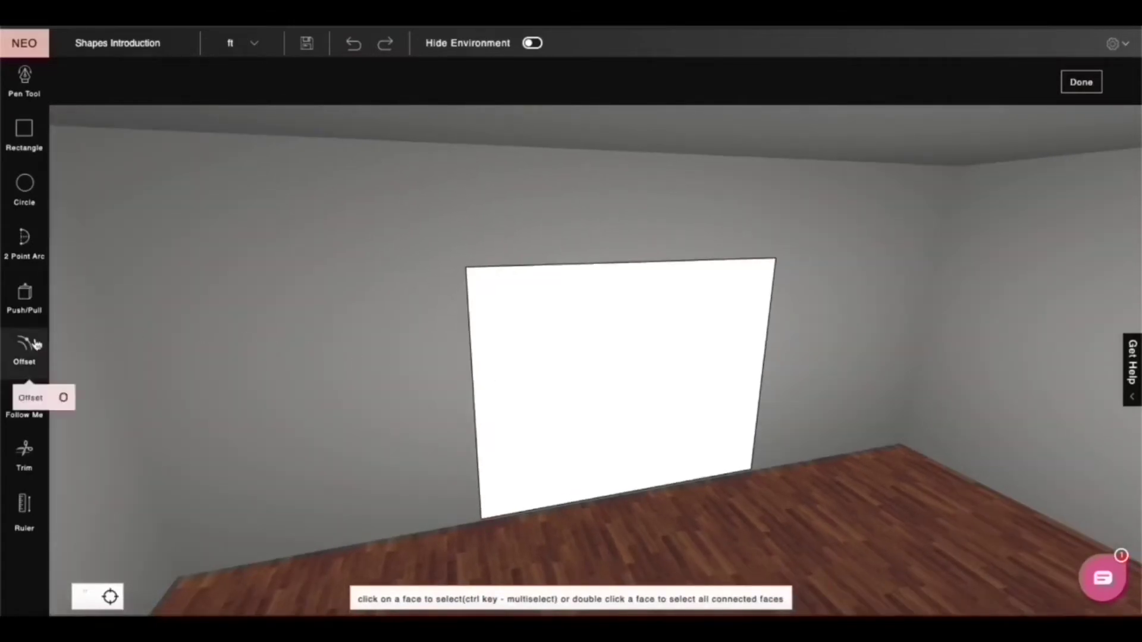
pyautogui.click(34, 316)
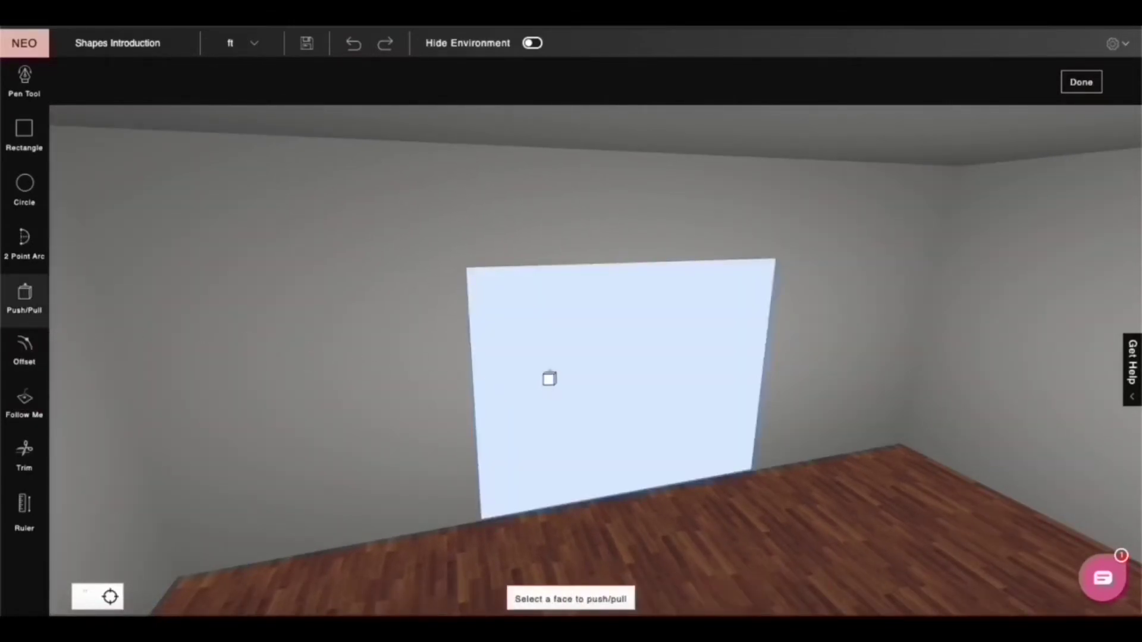
pyautogui.click(549, 379)
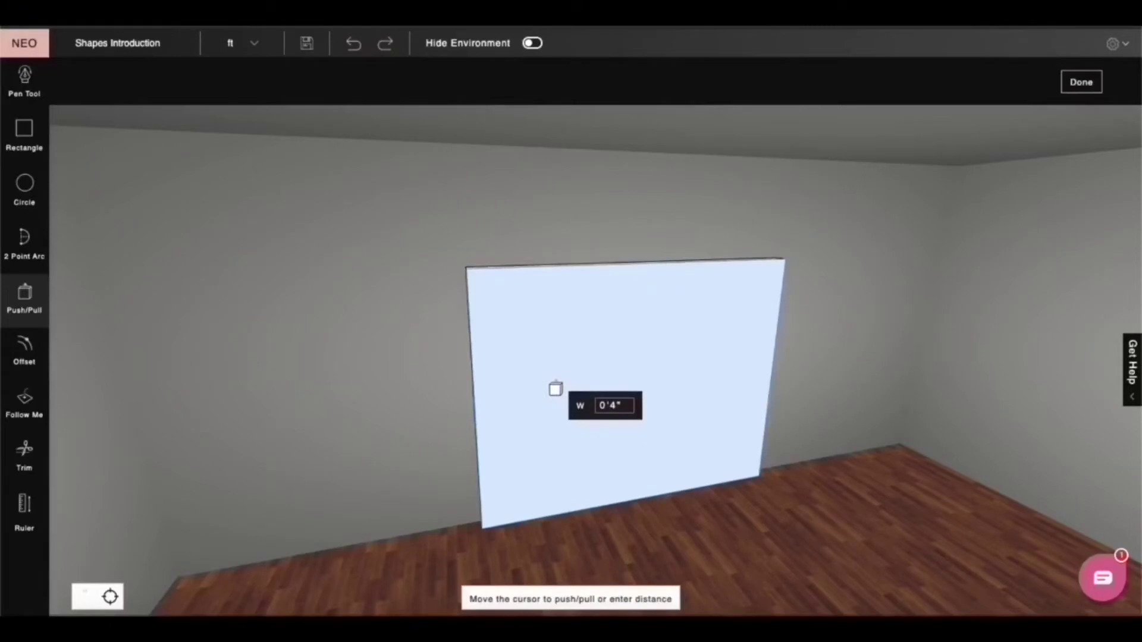
pyautogui.write('1"')
pyautogui.press('Return')
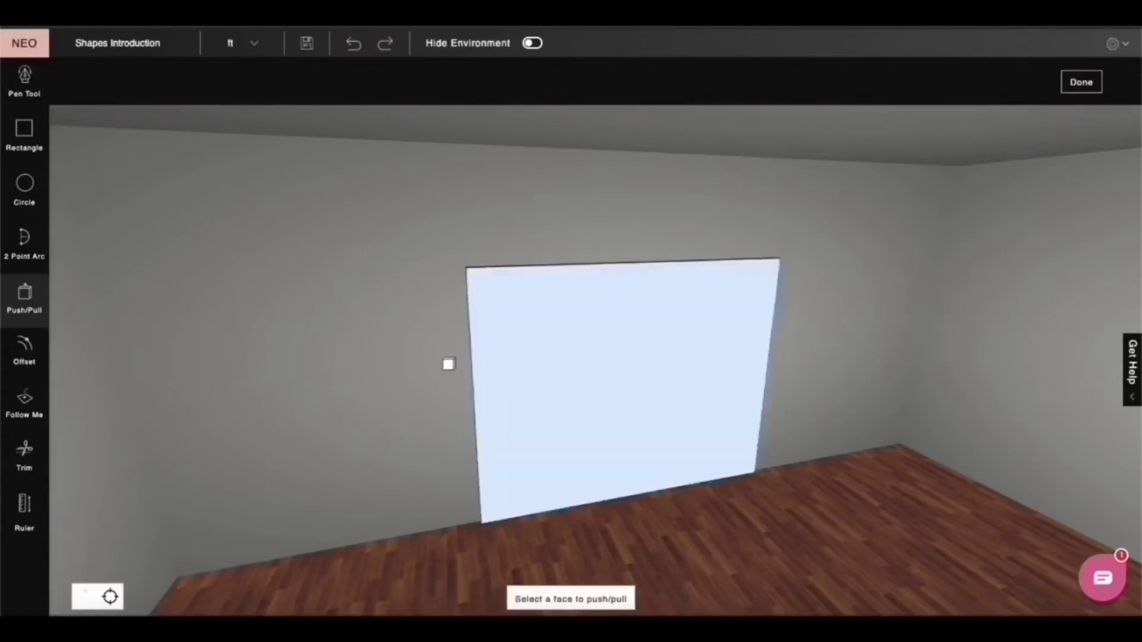
pyautogui.moveTo(368, 377)
pyautogui.mouseDown(button='middle')
pyautogui.moveTo(523, 372)
pyautogui.moveTo(369, 374)
pyautogui.mouseUp(button='middle')
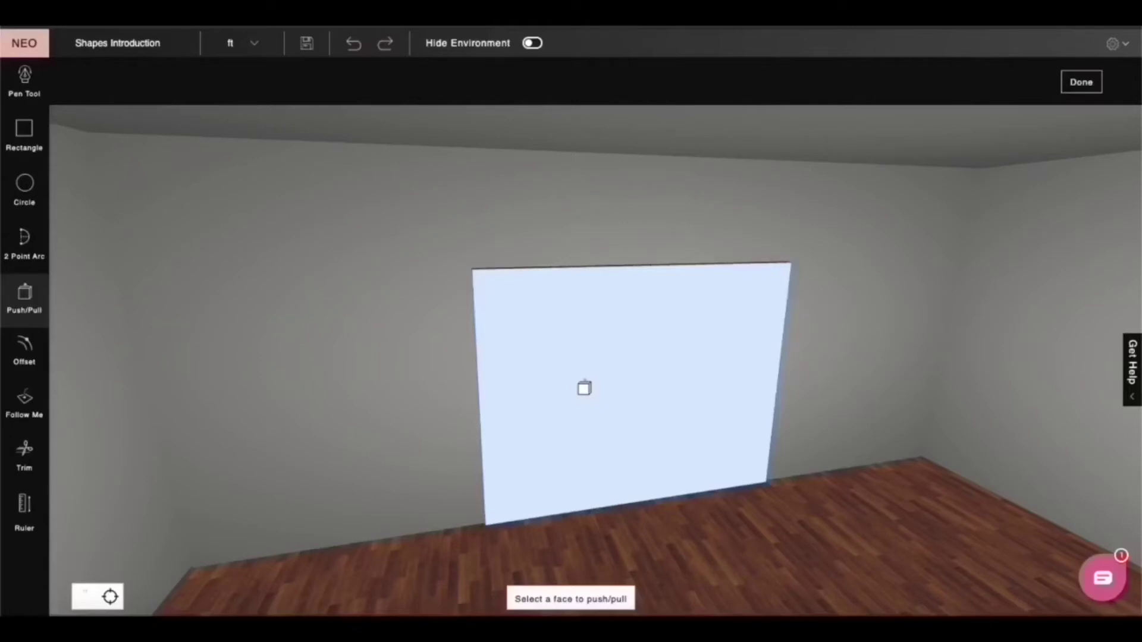
pyautogui.press('Escape')
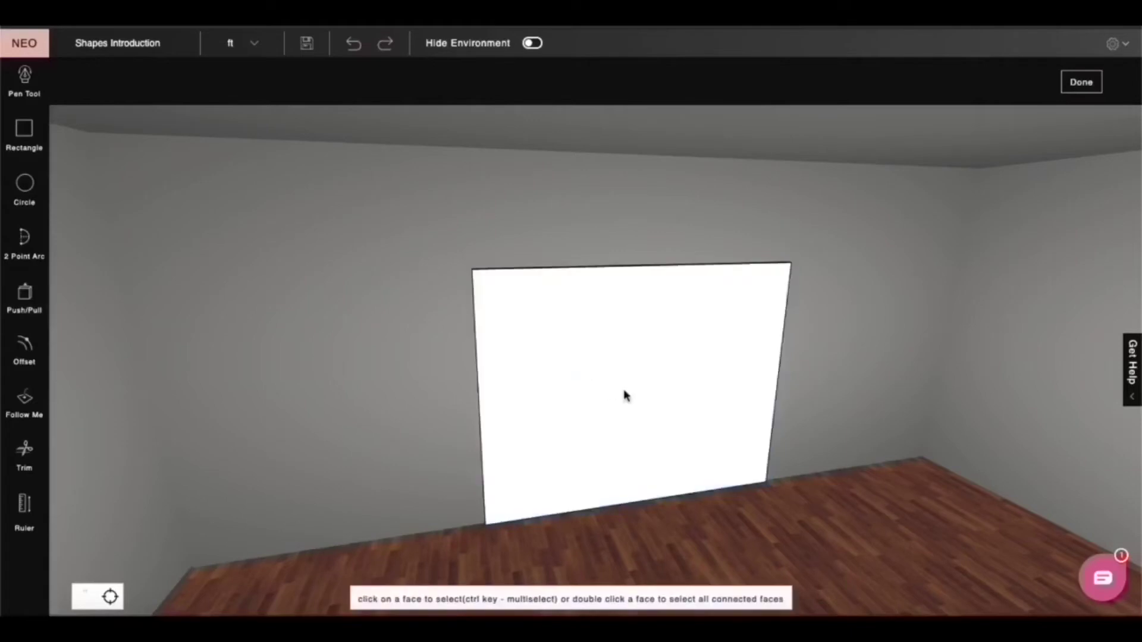
# Draw a dividing line with the Pen Tool across the lower part of the back panel, from its left edge to its right edge.
pyautogui.scroll(3, 648, 397)
pyautogui.moveTo(580, 394); pyautogui.dragTo(623, 477, button='right')
pyautogui.moveTo(623, 476); pyautogui.dragTo(626, 500)
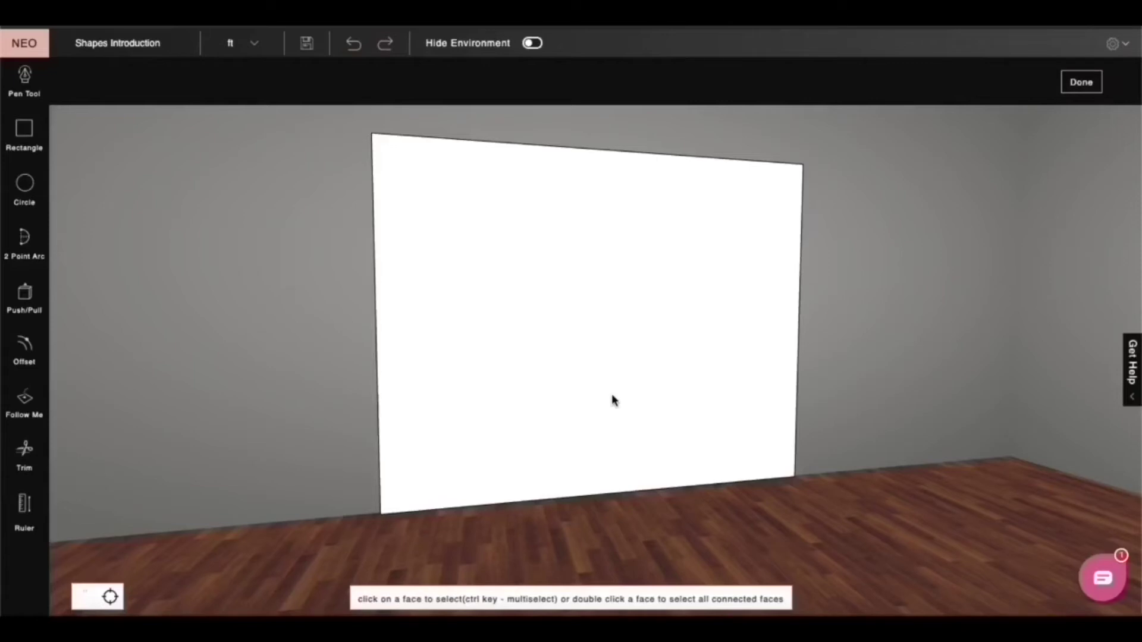
pyautogui.click(24, 81)
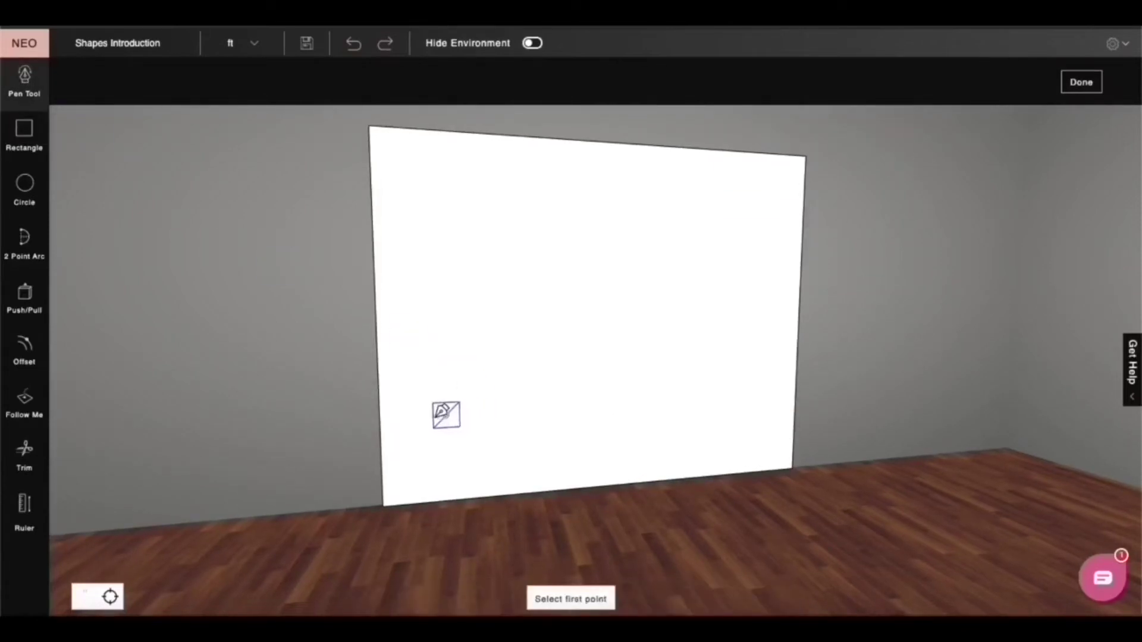
pyautogui.click(381, 428)
pyautogui.click(794, 405)
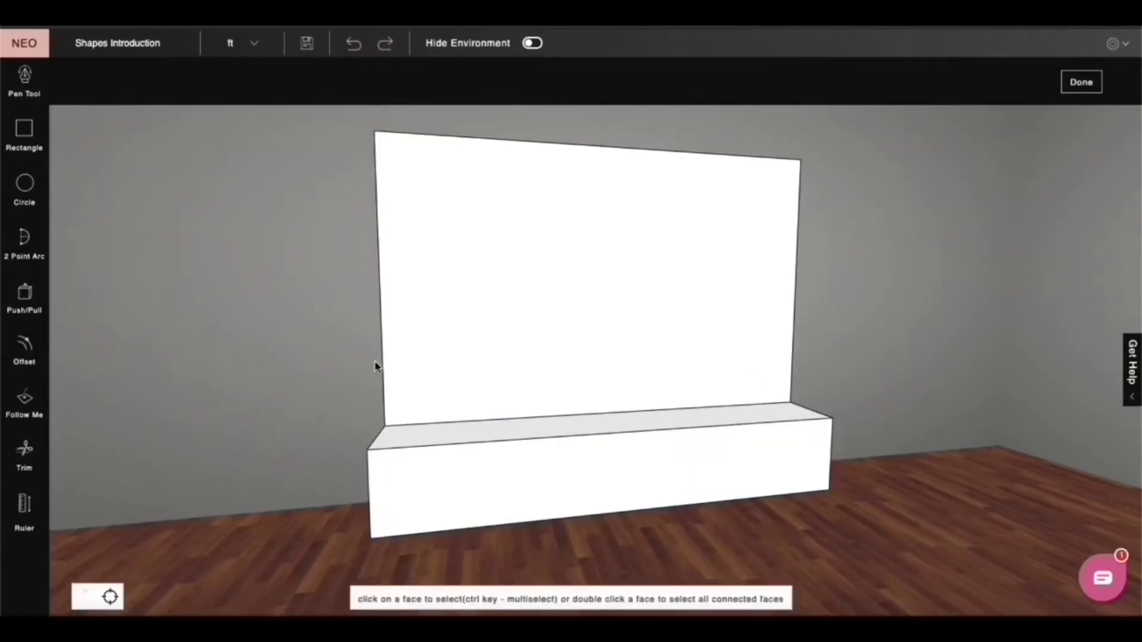
# Divide the base cabinet's front face with line offsets at 3' and 6' from its left edge.
pyautogui.click(25, 347)
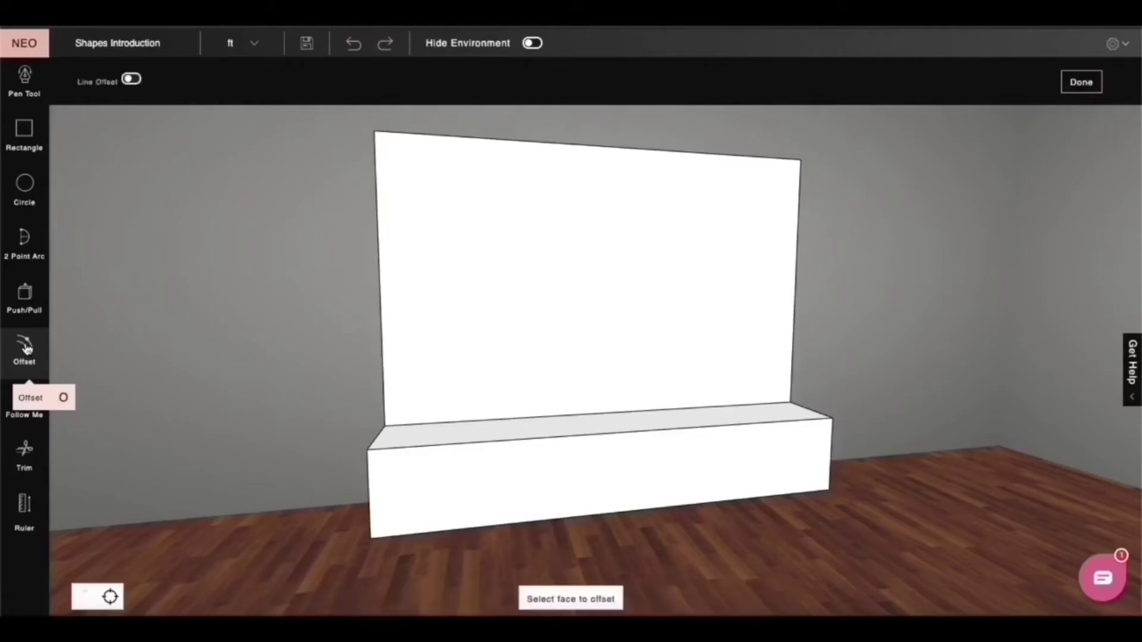
pyautogui.click(130, 80)
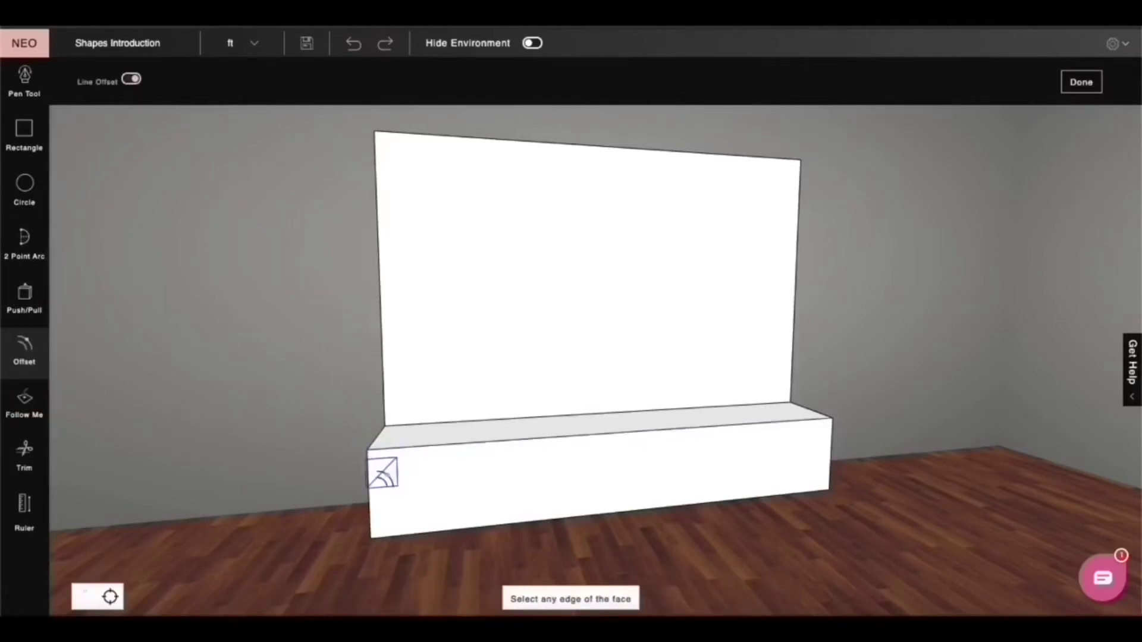
pyautogui.click(370, 485)
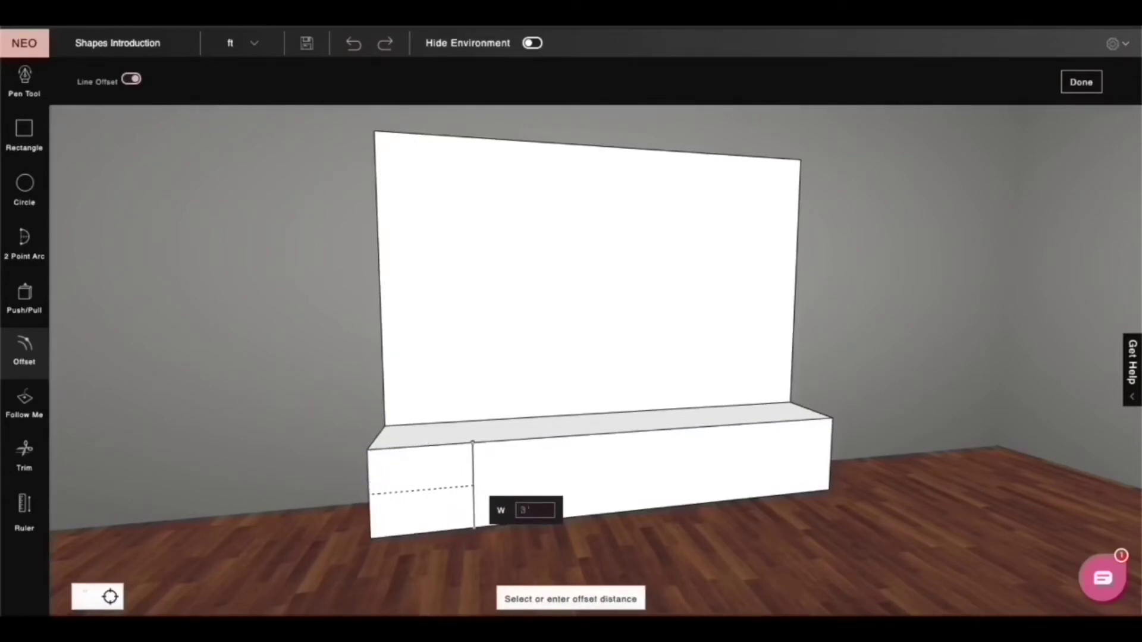
pyautogui.write("3'")
pyautogui.press('Return')
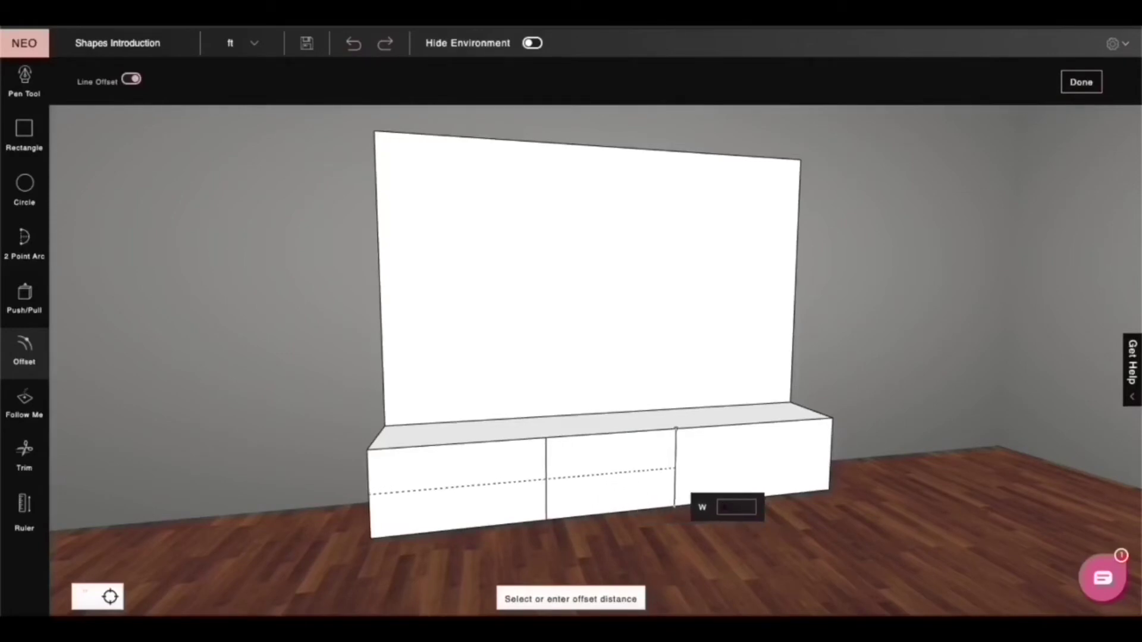
pyautogui.write("6'")
pyautogui.press('Return')
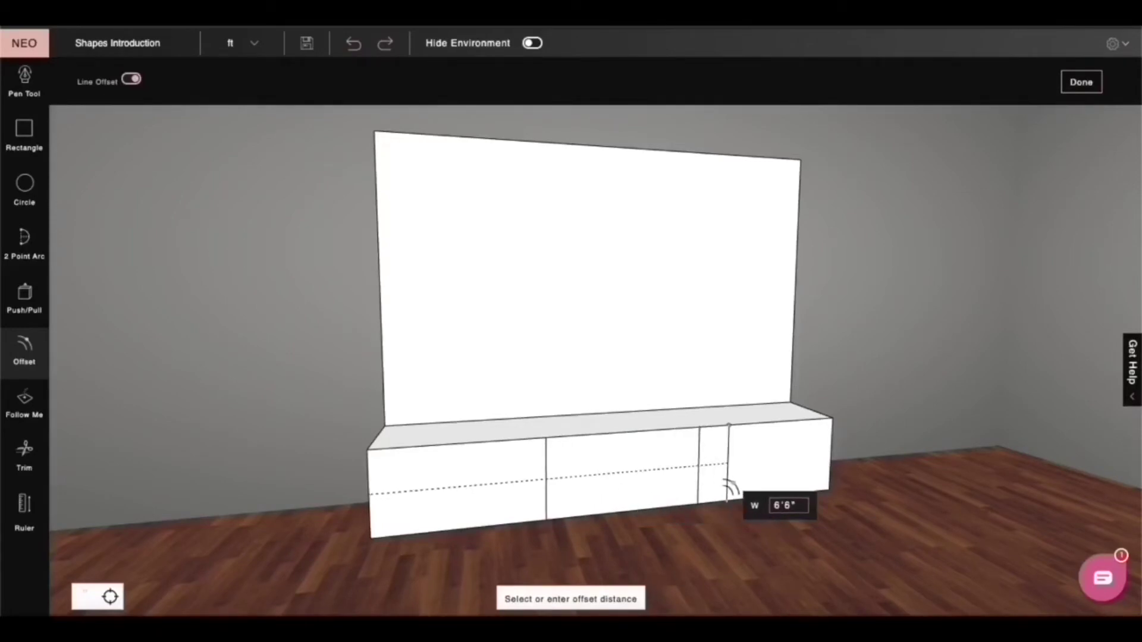
pyautogui.press('Escape')
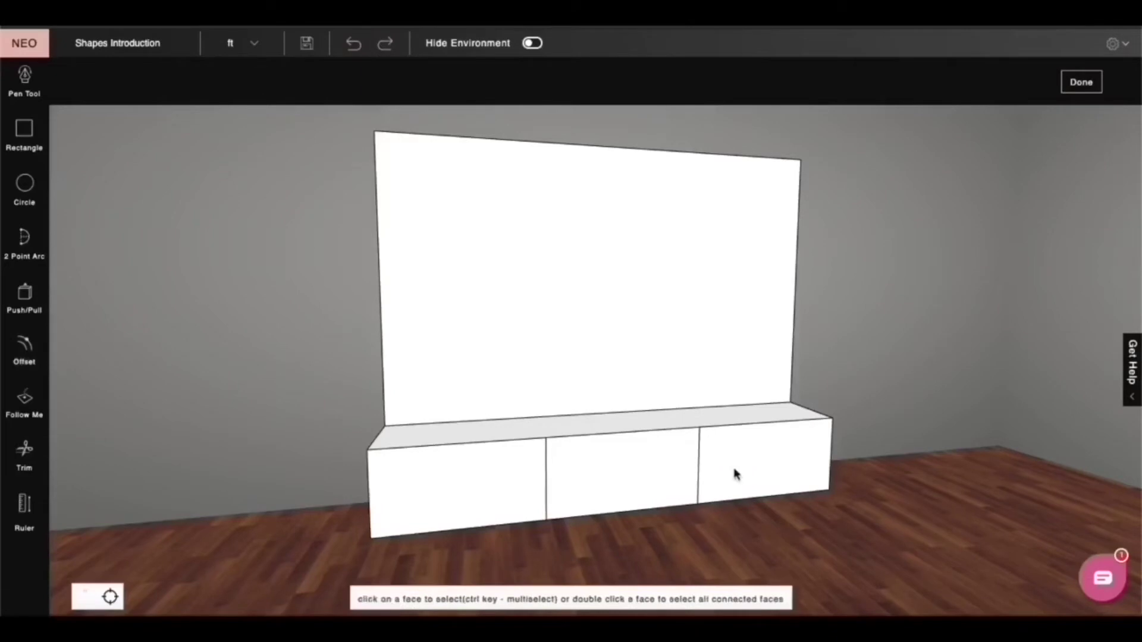
# Offset the outline of each of the three cabinet front faces inward by 1".
pyautogui.click(24, 348)
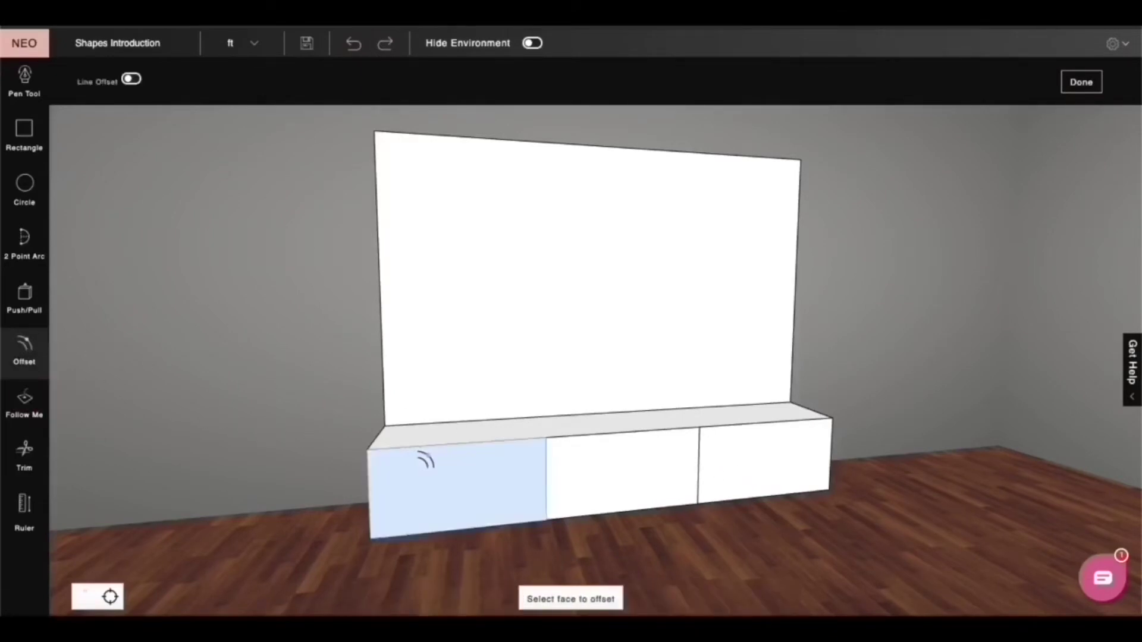
pyautogui.click(415, 464)
pyautogui.write('1')
pyautogui.press('Return')
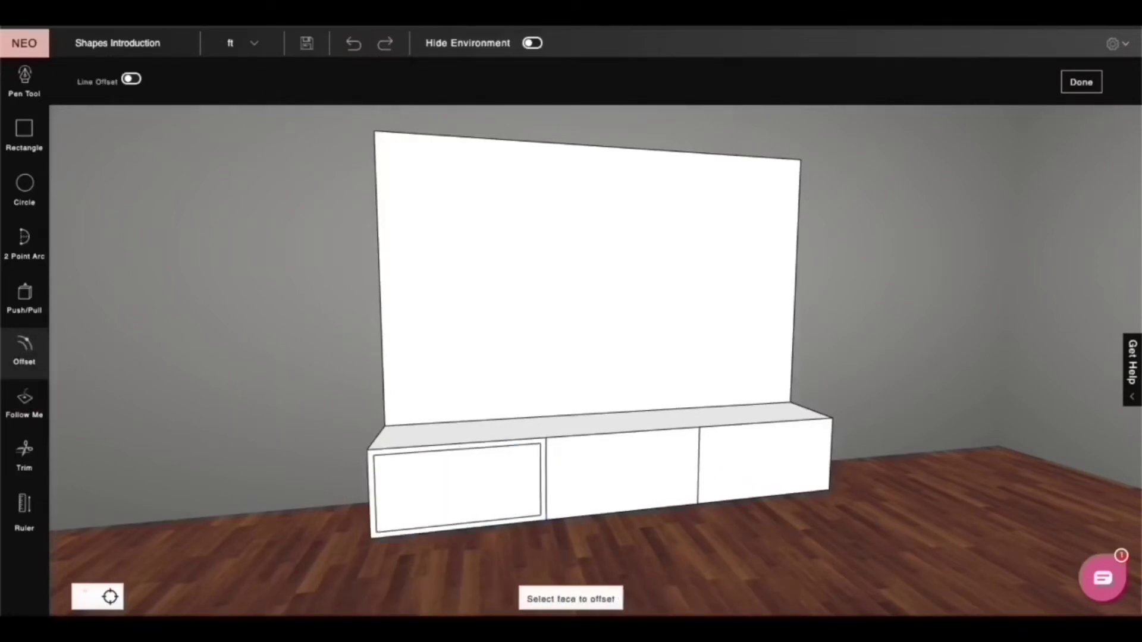
pyautogui.click(589, 447)
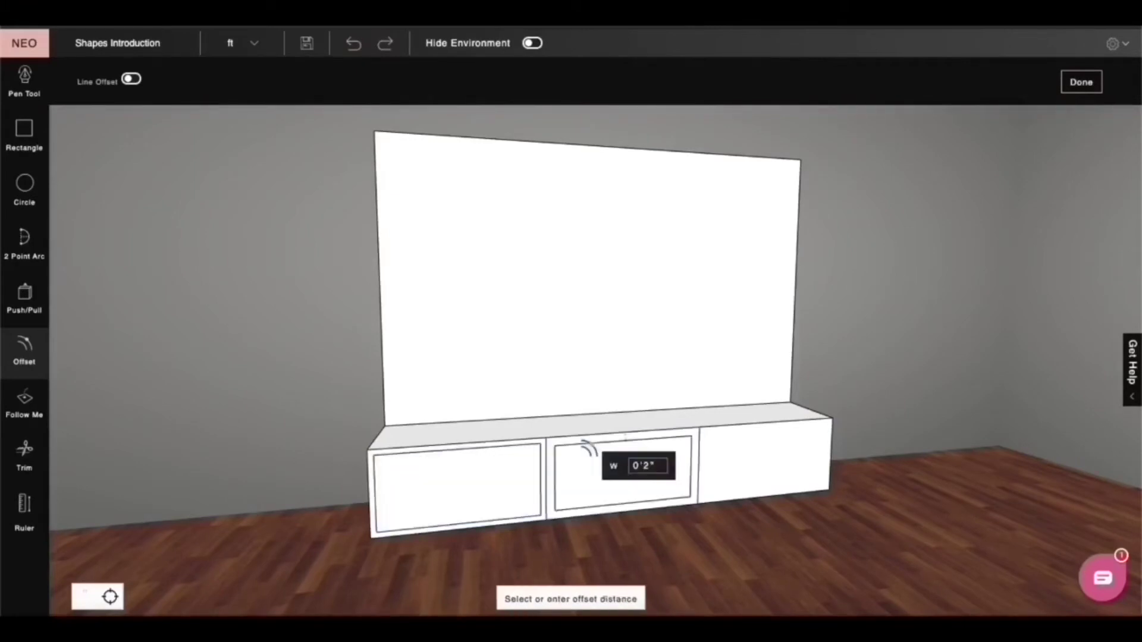
pyautogui.write('1')
pyautogui.press('Return')
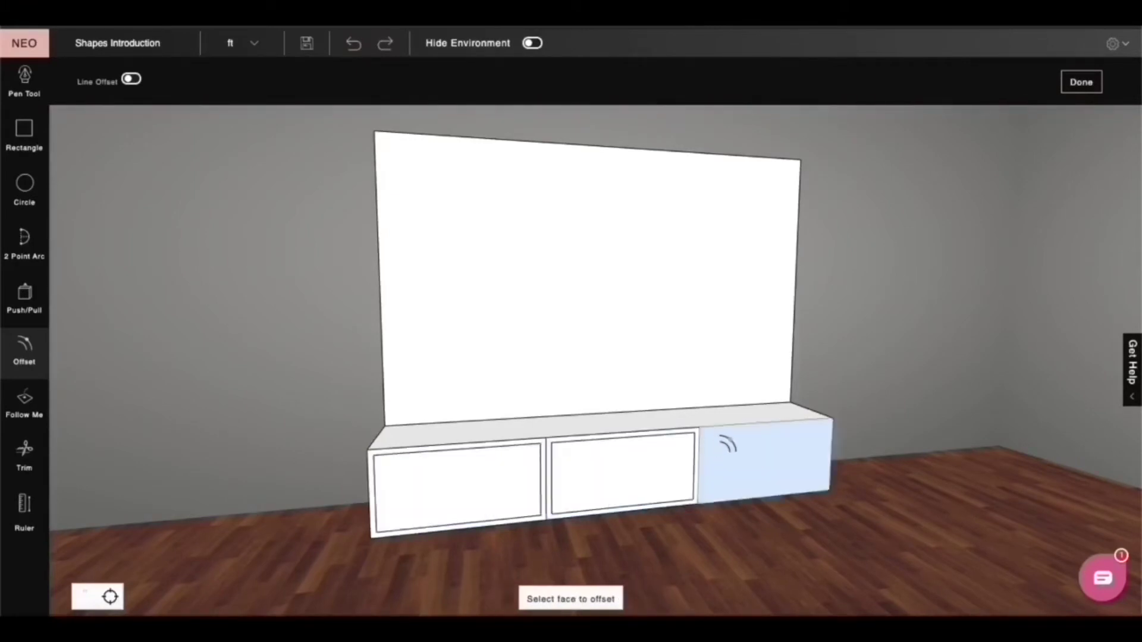
pyautogui.click(731, 437)
pyautogui.write('1')
pyautogui.press('Return')
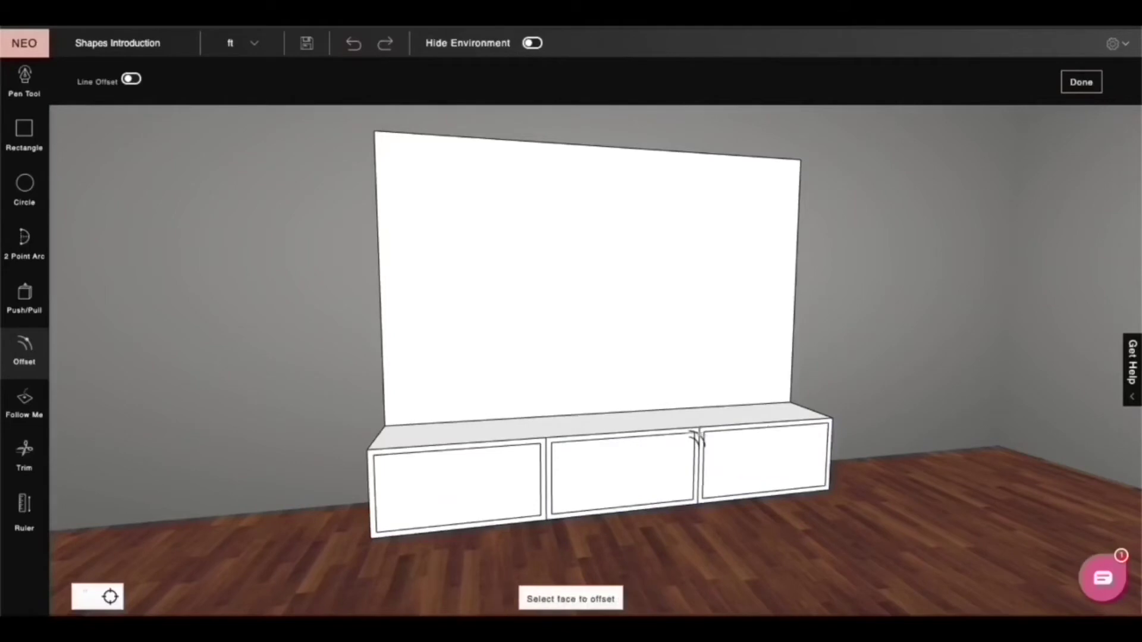
pyautogui.press('Escape')
# Push/Pull the inset face of each of the three base cabinet fronts by 1".
pyautogui.scroll(-1, 460, 385)
pyautogui.moveTo(459, 385); pyautogui.dragTo(505, 402)
pyautogui.scroll(-1, 482, 382)
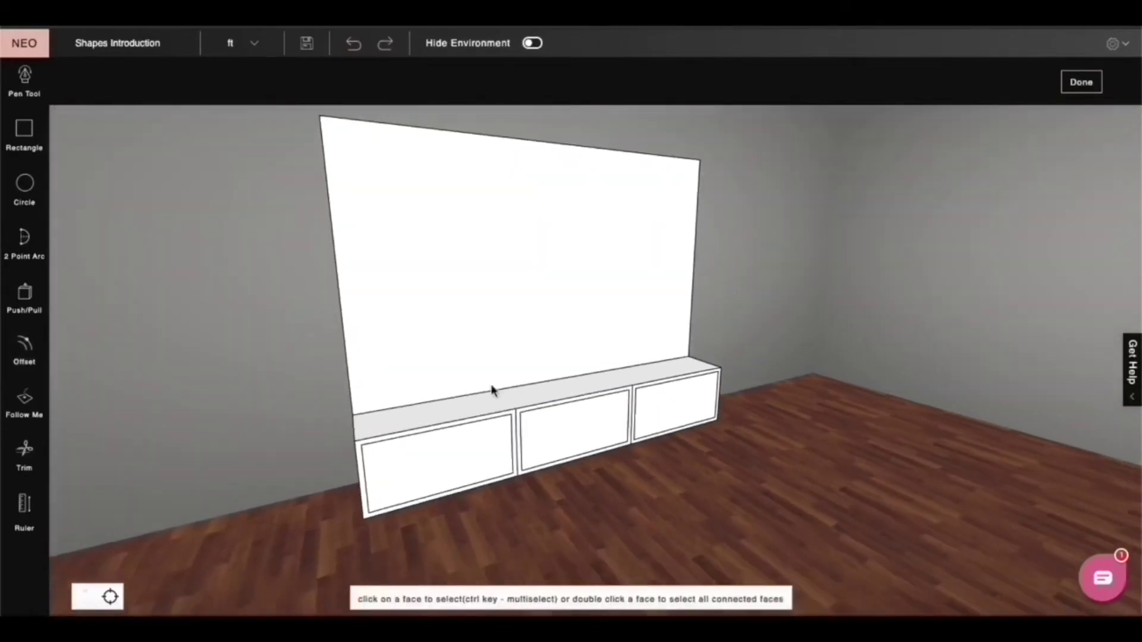
pyautogui.click(24, 324)
pyautogui.click(438, 462)
pyautogui.write('1')
pyautogui.press('Return')
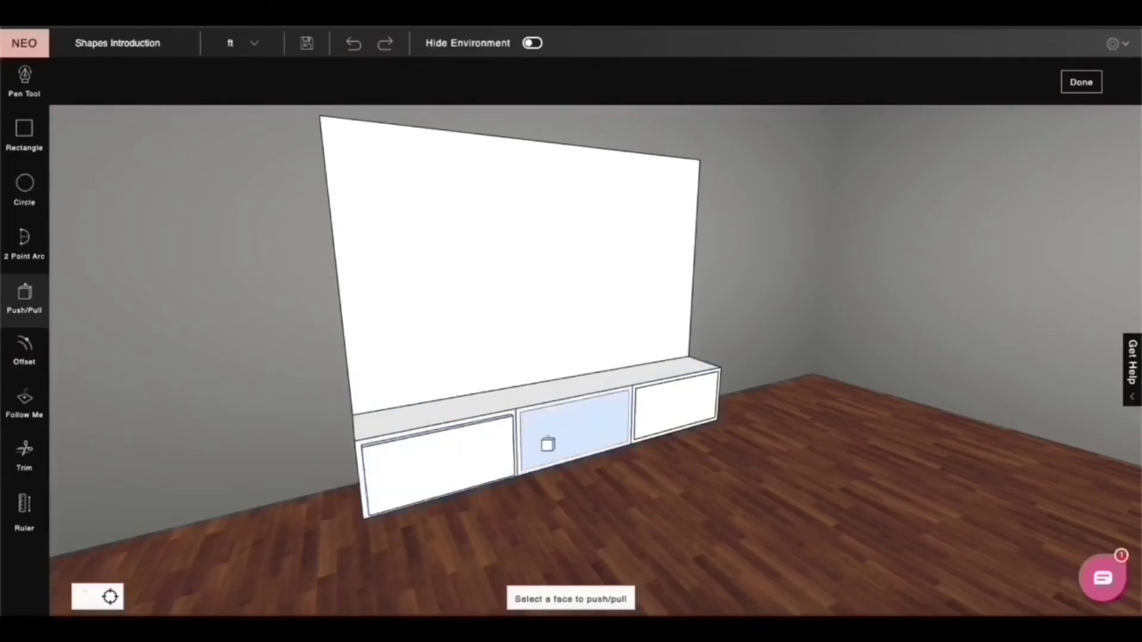
pyautogui.click(546, 444)
pyautogui.click(480, 449)
pyautogui.click(669, 410)
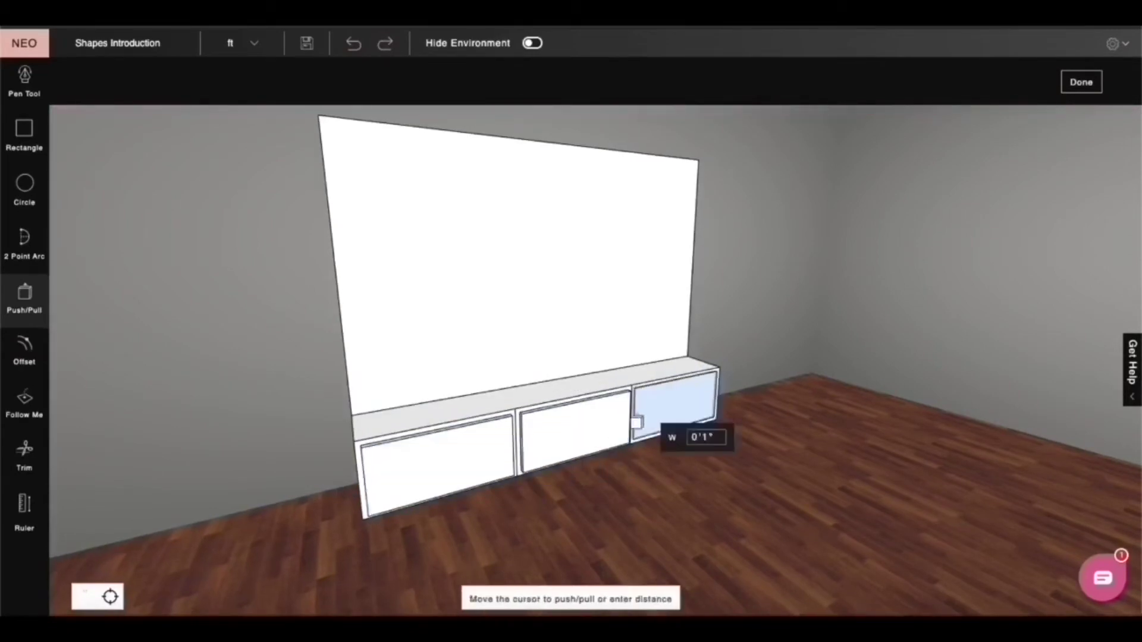
pyautogui.click(595, 426)
pyautogui.press('Escape')
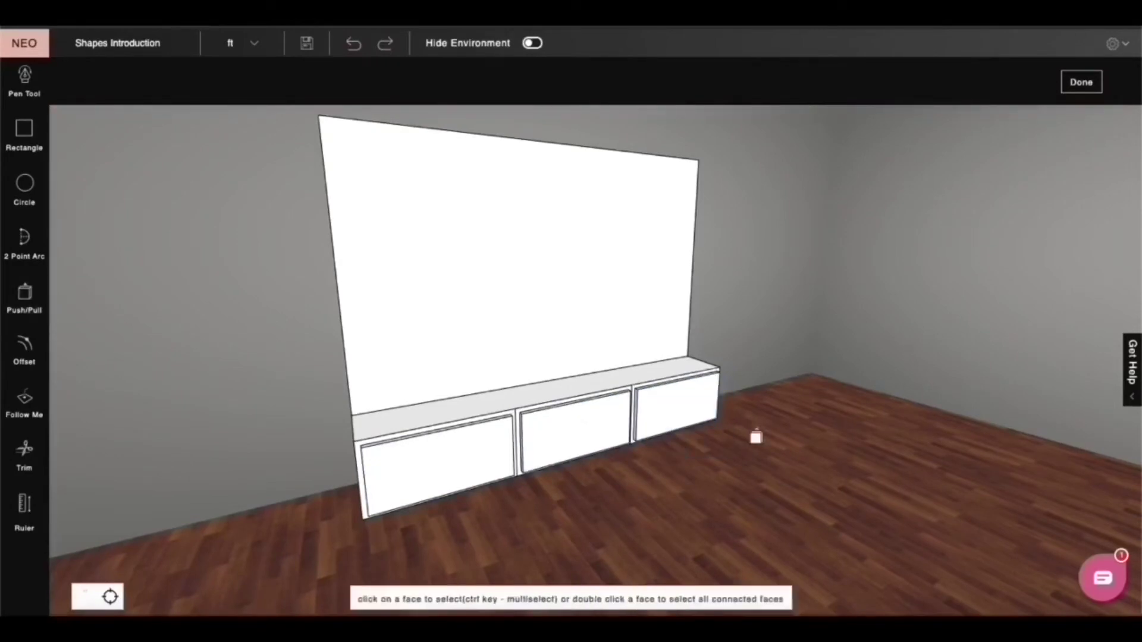
# Draw two parallel diagonal lines with the Pen Tool on the back panel, from its left edge up to its top edge.
pyautogui.moveTo(754, 435); pyautogui.dragTo(600, 303)
pyautogui.moveTo(768, 327); pyautogui.dragTo(534, 236, button='right')
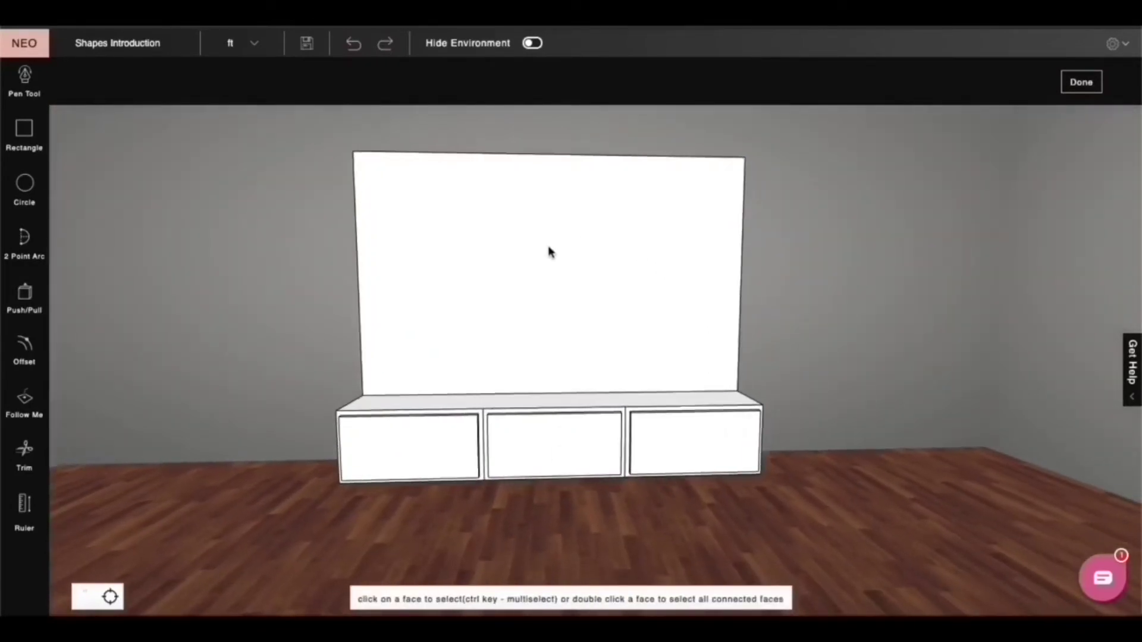
pyautogui.click(26, 86)
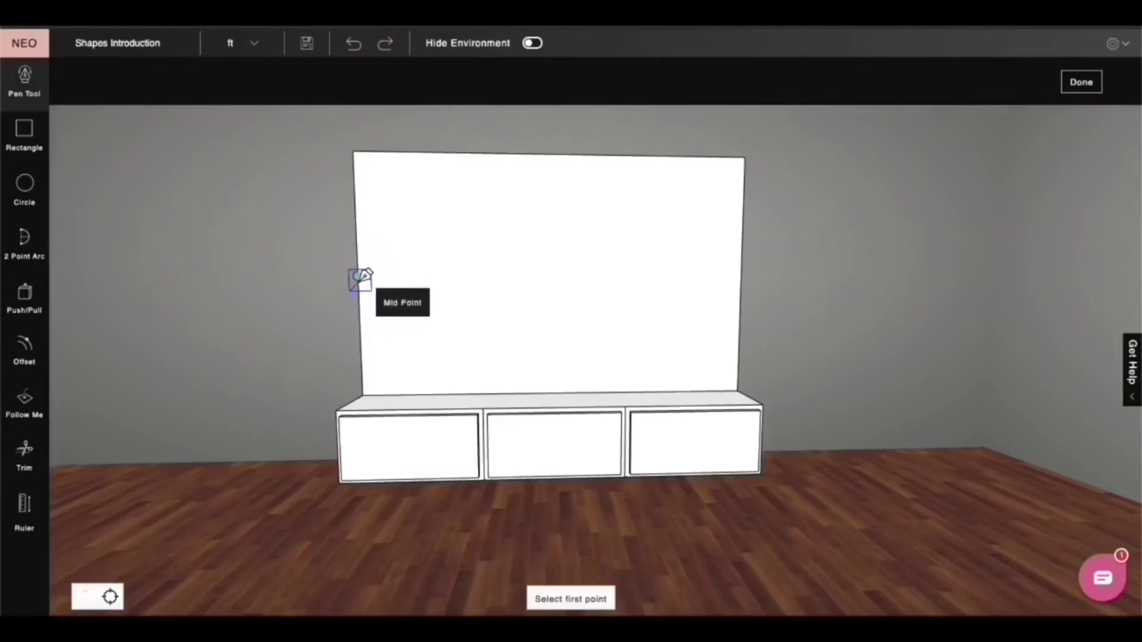
pyautogui.click(359, 276)
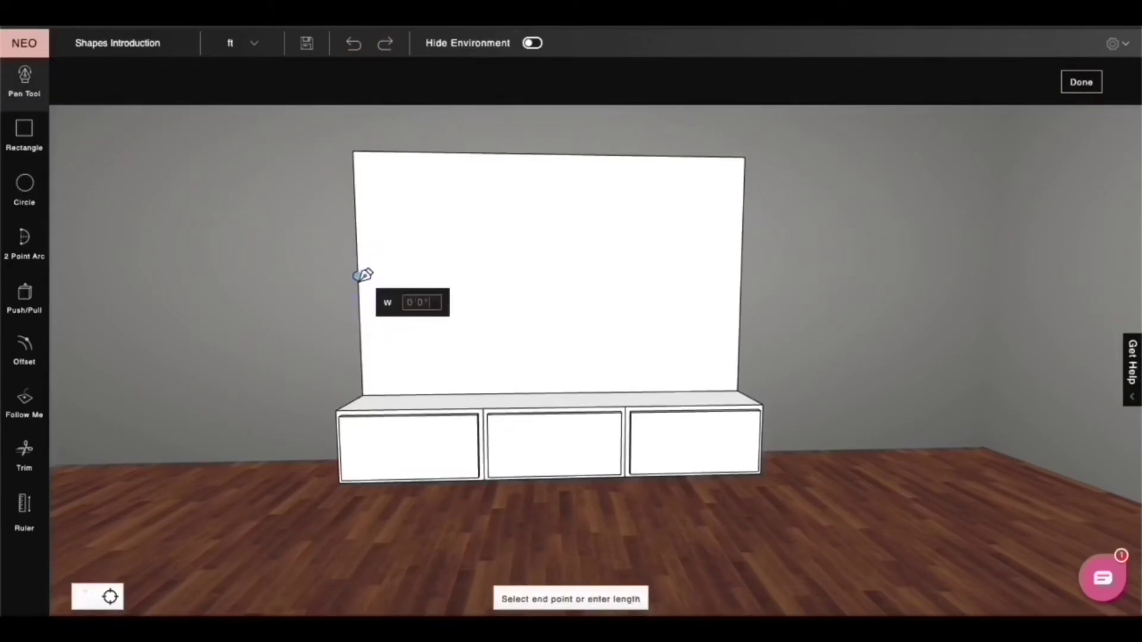
pyautogui.click(554, 154)
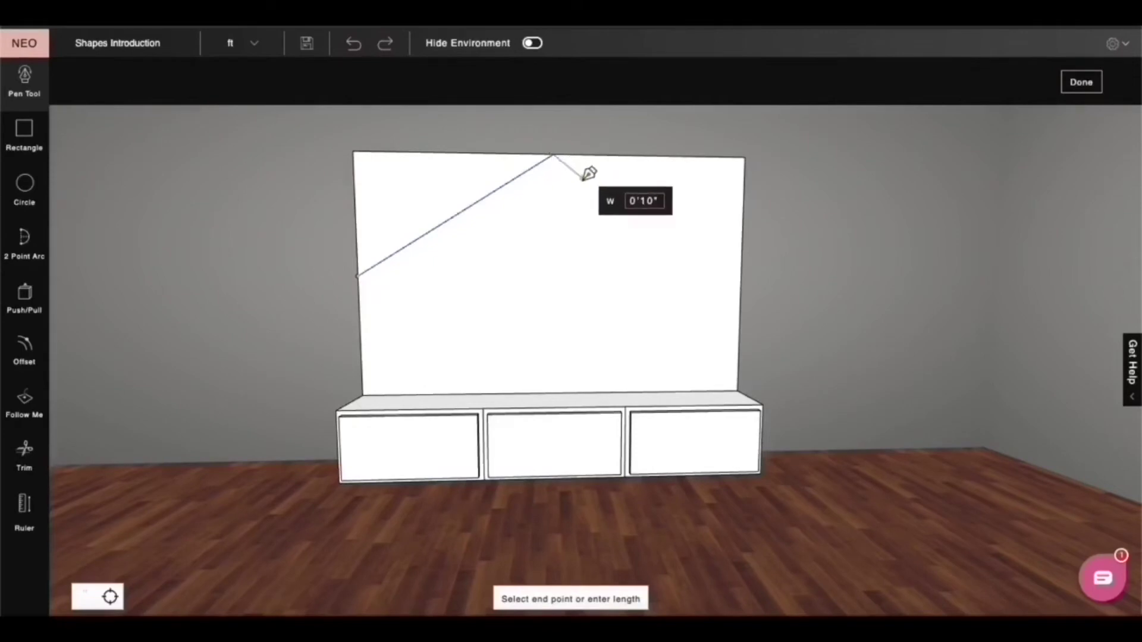
pyautogui.press('Escape')
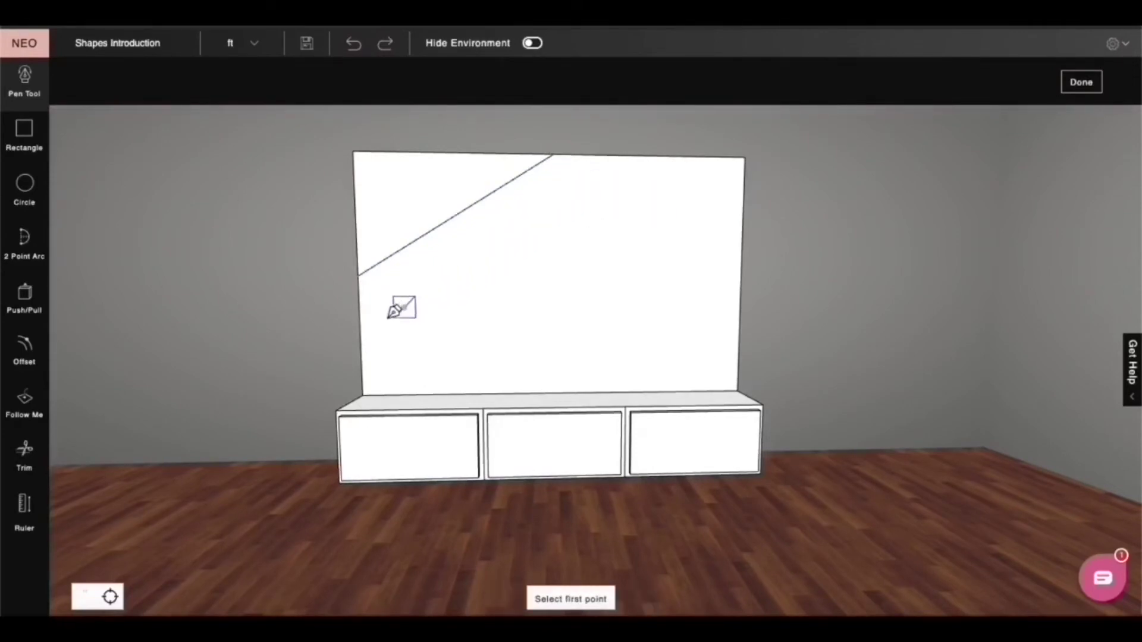
pyautogui.click(364, 334)
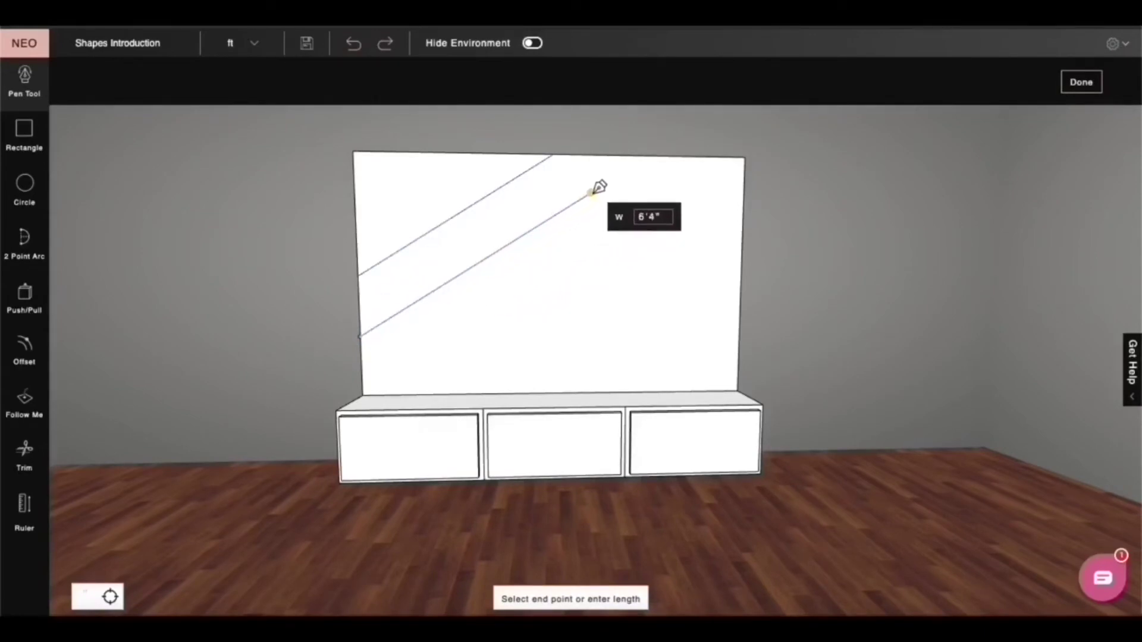
pyautogui.click(650, 157)
pyautogui.press('Escape')
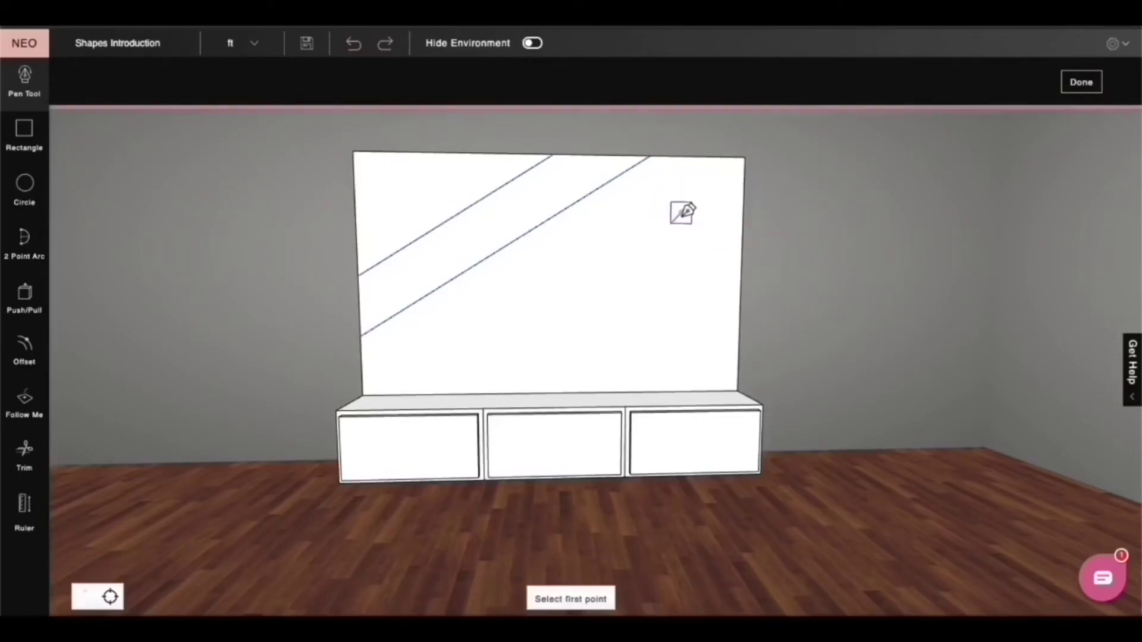
pyautogui.press('Escape')
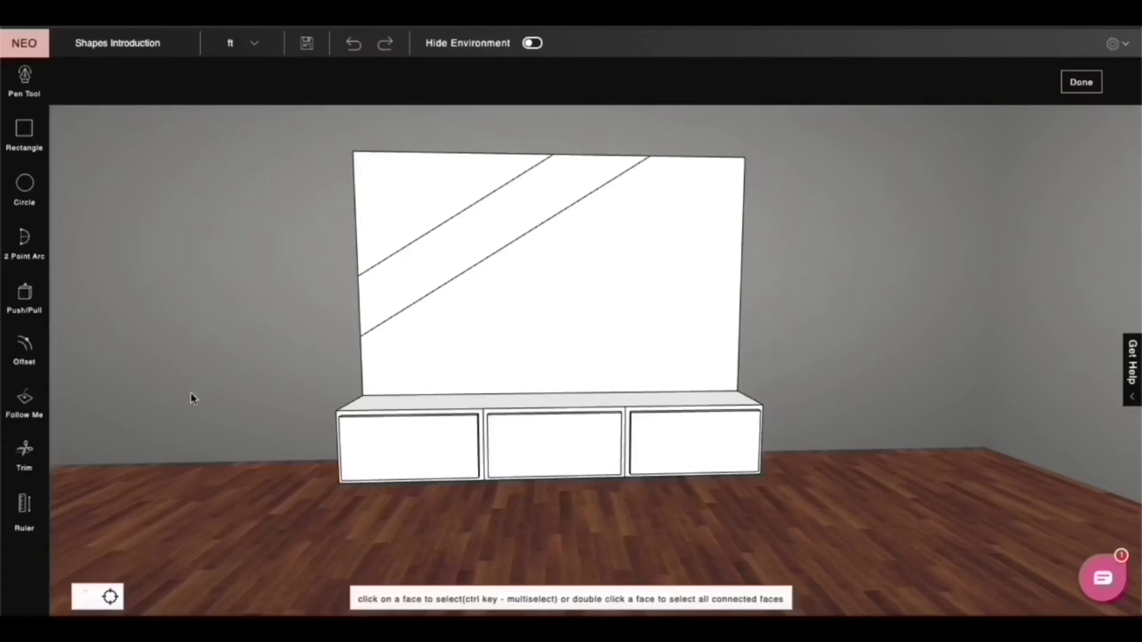
# Delete both diagonal lines from the back panel with Trim.
pyautogui.click(25, 457)
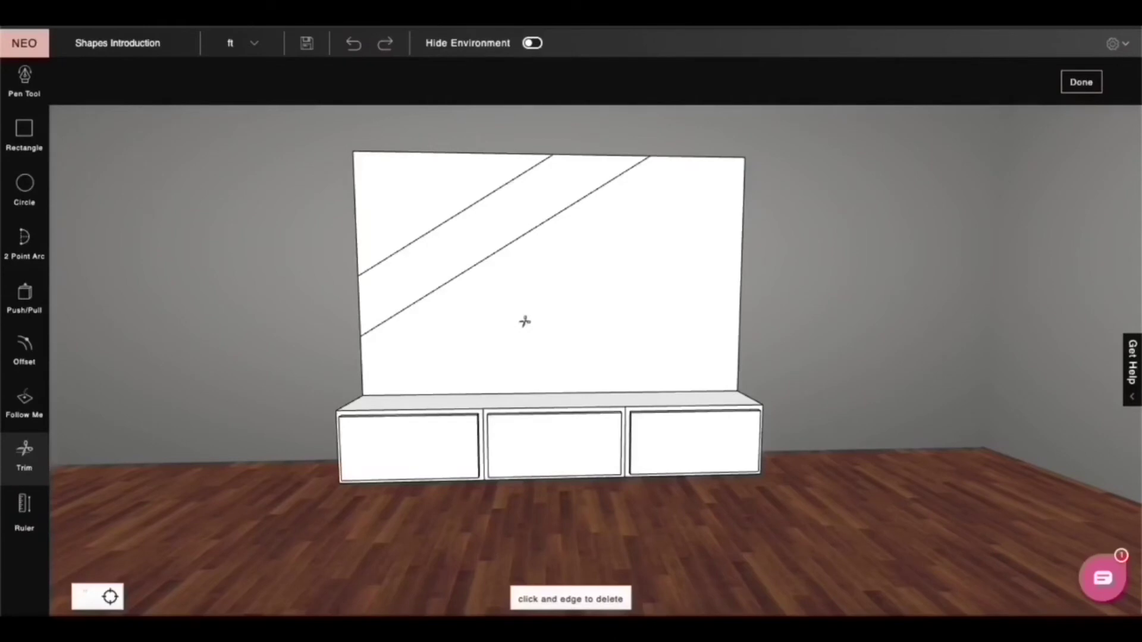
pyautogui.click(406, 242)
pyautogui.click(430, 291)
pyautogui.press('Escape')
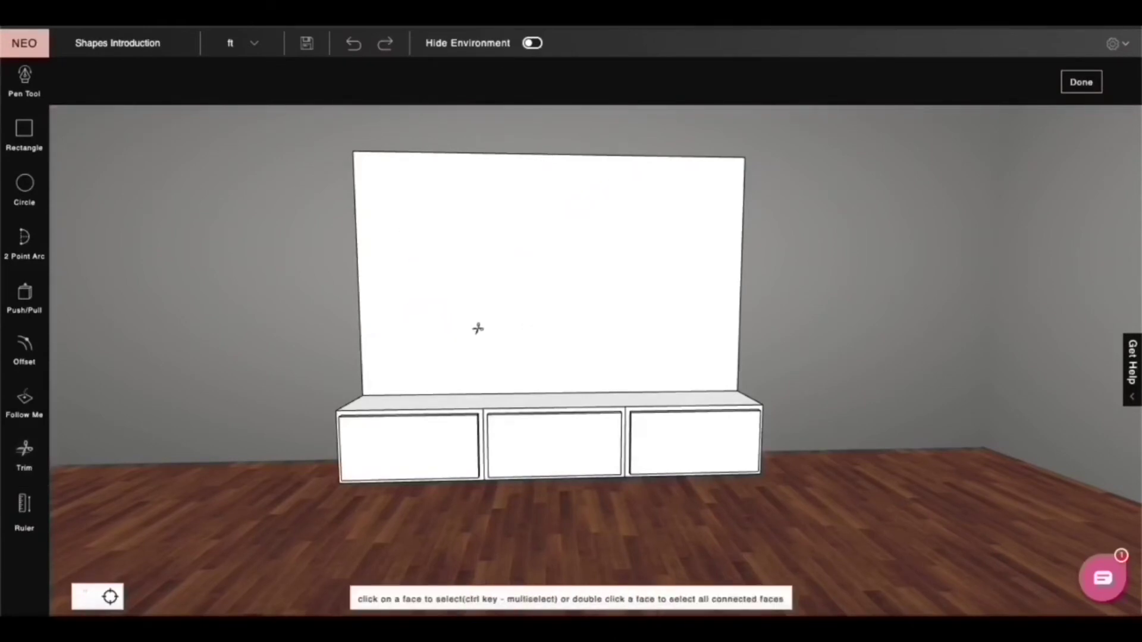
# Place two horizontal ruler guides on the back panel, one 3" below its top edge and another farther below the first.
pyautogui.click(25, 516)
pyautogui.click(534, 156)
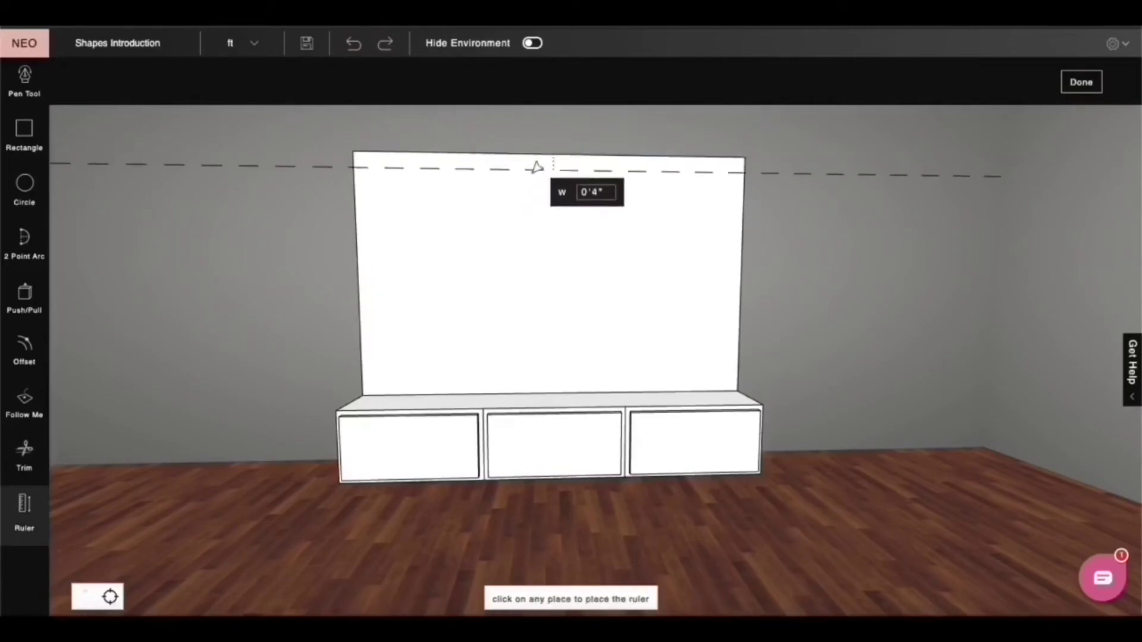
pyautogui.write('3')
pyautogui.press('Return')
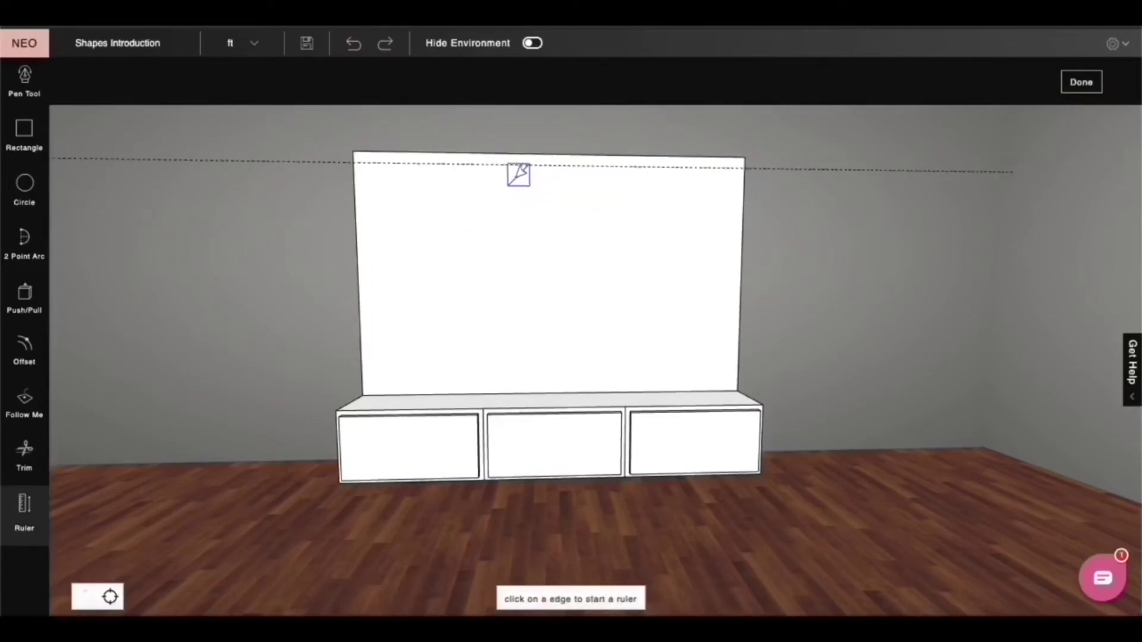
pyautogui.click(515, 170)
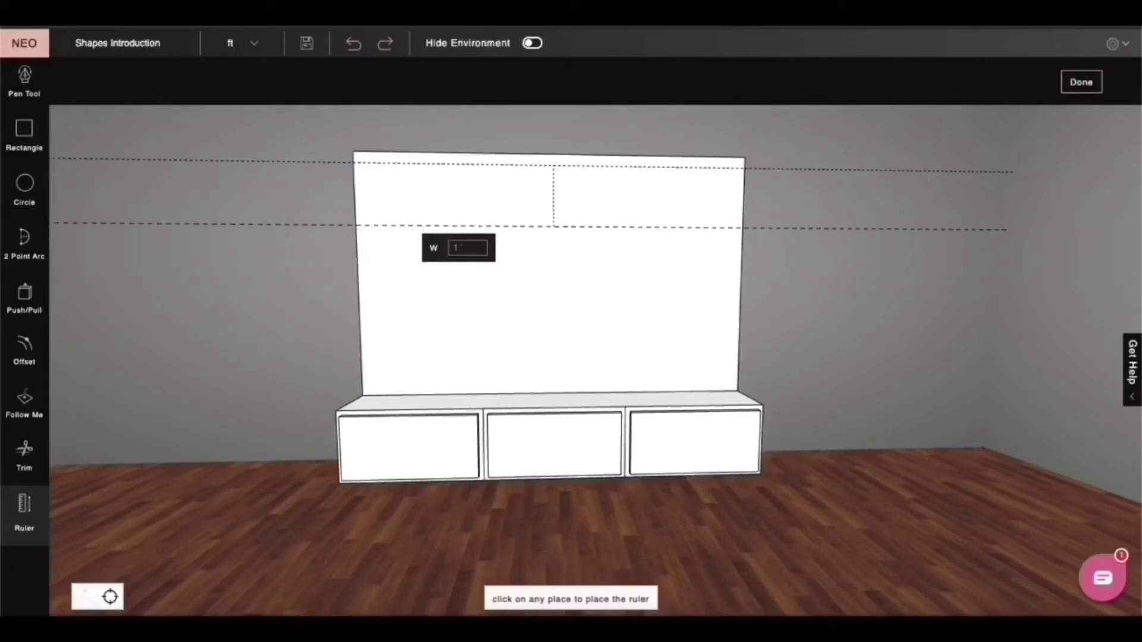
pyautogui.press('Return')
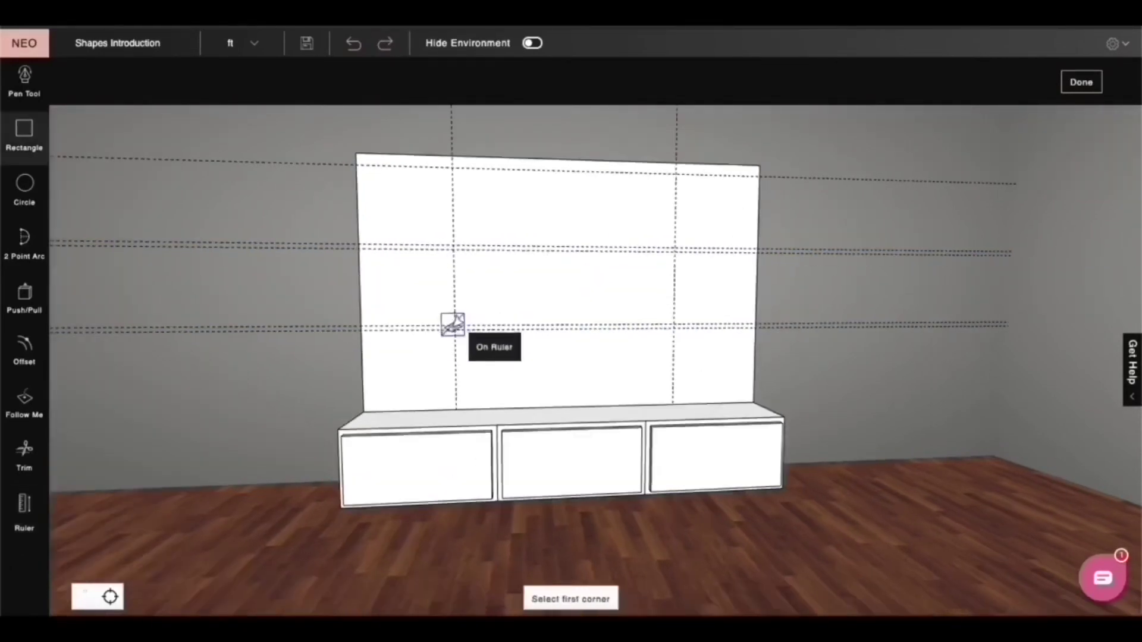
# Draw four 1" high shelf rectangles along the ruler guides, two at each side of the back panel.
pyautogui.click(453, 325)
pyautogui.click(363, 330)
pyautogui.click(751, 327)
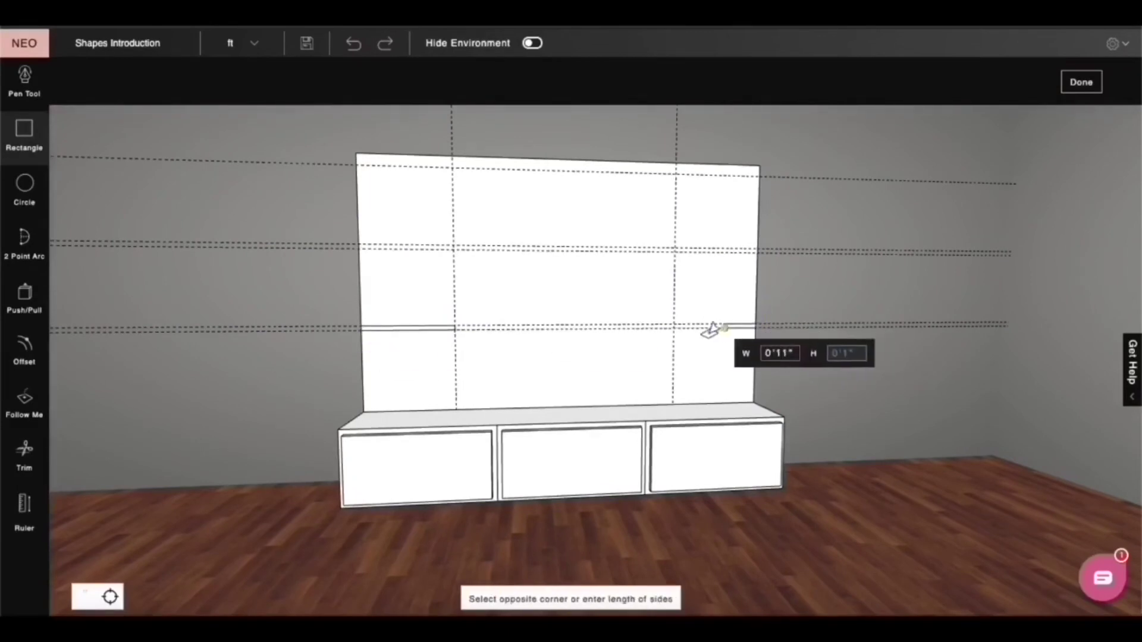
pyautogui.click(674, 326)
pyautogui.click(754, 253)
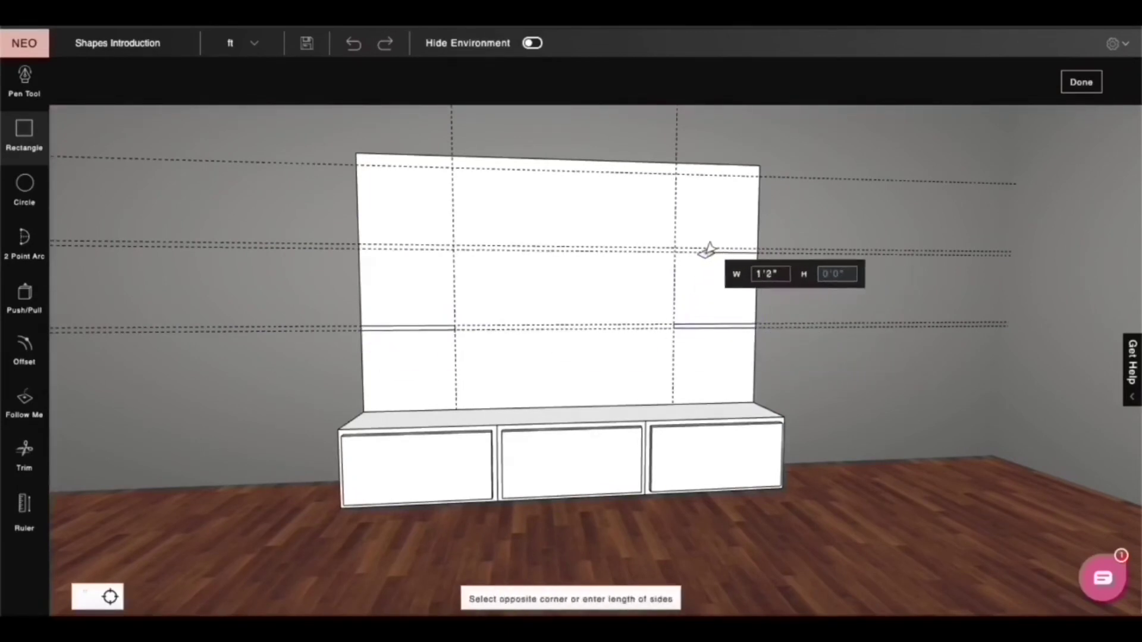
pyautogui.click(676, 249)
pyautogui.click(361, 246)
pyautogui.click(452, 246)
# Draw a full-width line along the uppermost guide on the back panel and delete the ruler guides with Trim.
pyautogui.press('l')
pyautogui.click(359, 166)
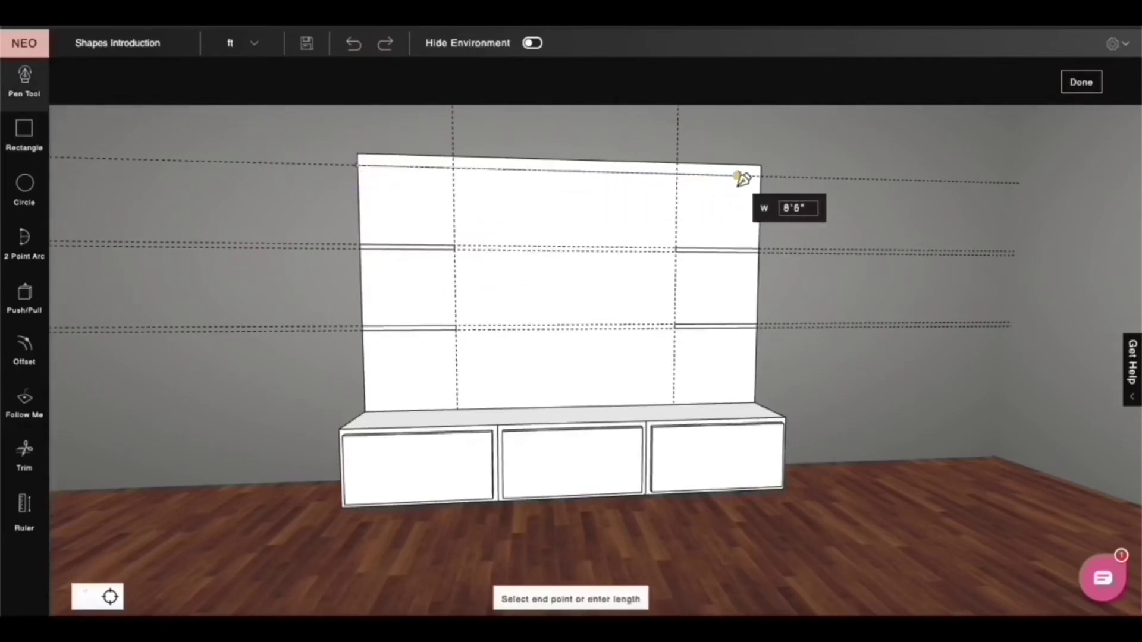
pyautogui.click(759, 176)
pyautogui.press('Escape')
pyautogui.click(27, 455)
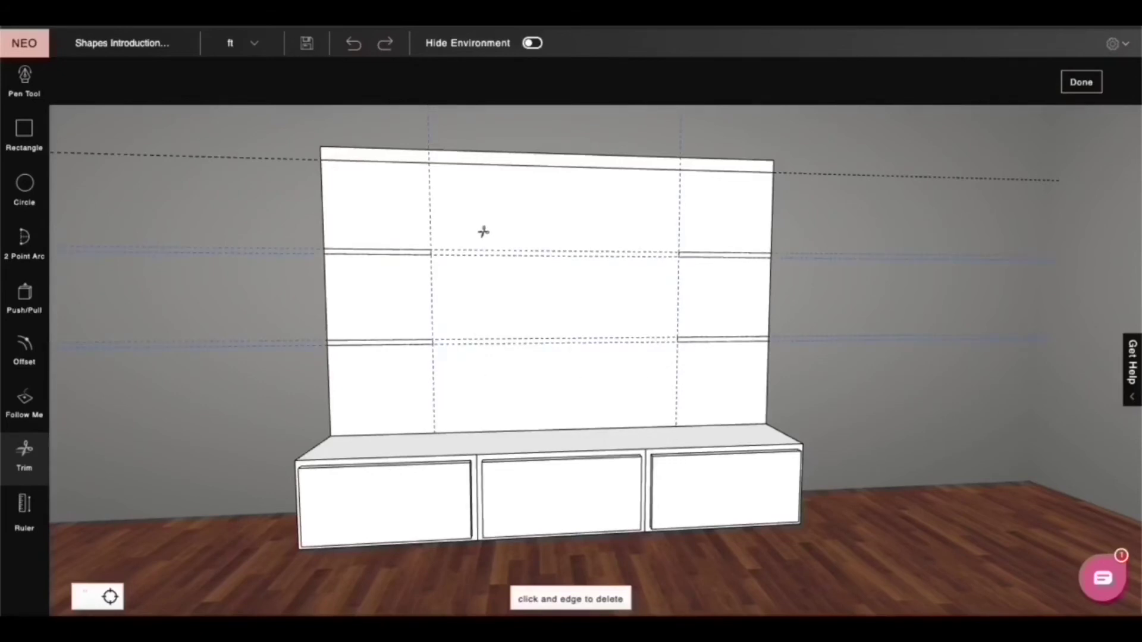
pyautogui.press('Escape')
# Extrude the narrow strip at the top of the back panel outward to the base cabinet's front with Push/Pull.
pyautogui.scroll(-1, 563, 363)
pyautogui.moveTo(452, 340); pyautogui.dragTo(492, 360)
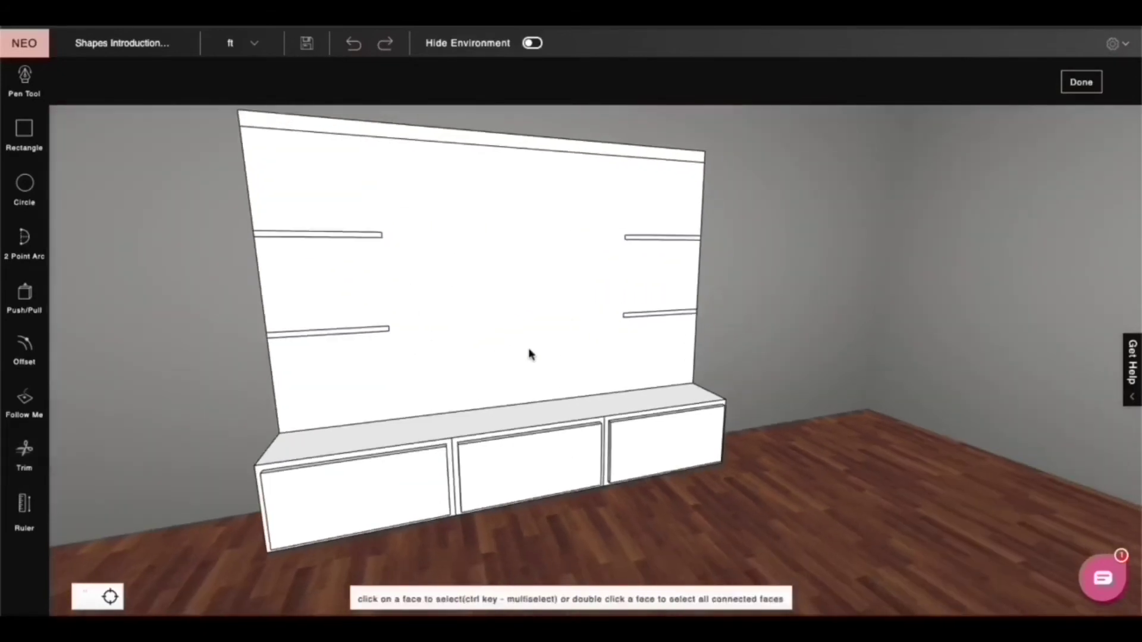
pyautogui.moveTo(492, 359); pyautogui.dragTo(652, 393, button='right')
pyautogui.moveTo(652, 393); pyautogui.dragTo(696, 393)
pyautogui.click(34, 289)
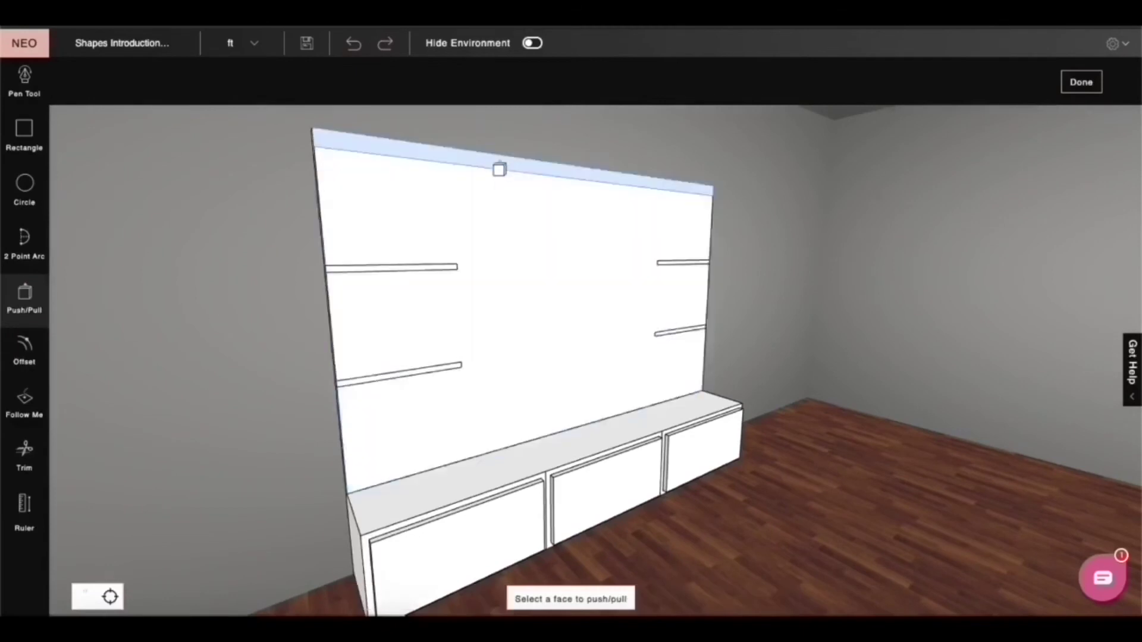
pyautogui.click(497, 171)
pyautogui.click(703, 457)
# Extrude the four shelf rectangles 1'4" outward to the base cabinet's front with Push/Pull and finish the object.
pyautogui.click(695, 330)
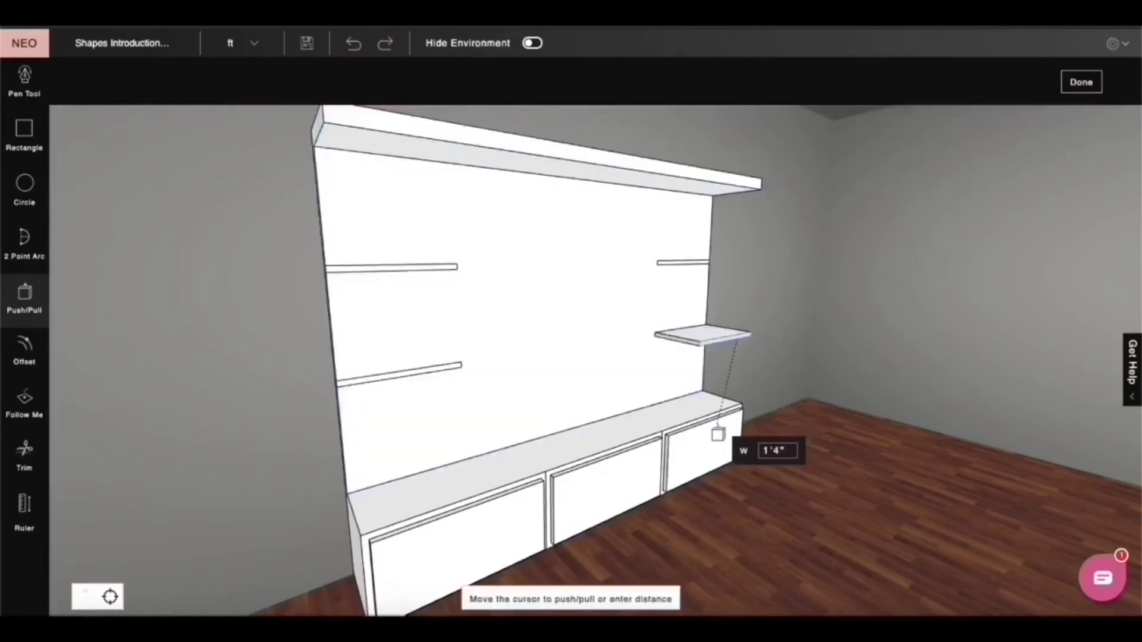
pyautogui.click(718, 434)
pyautogui.click(697, 263)
pyautogui.click(721, 437)
pyautogui.click(447, 365)
pyautogui.click(530, 508)
pyautogui.click(425, 268)
pyautogui.click(540, 502)
pyautogui.press('Escape')
pyautogui.moveTo(809, 357); pyautogui.dragTo(670, 240)
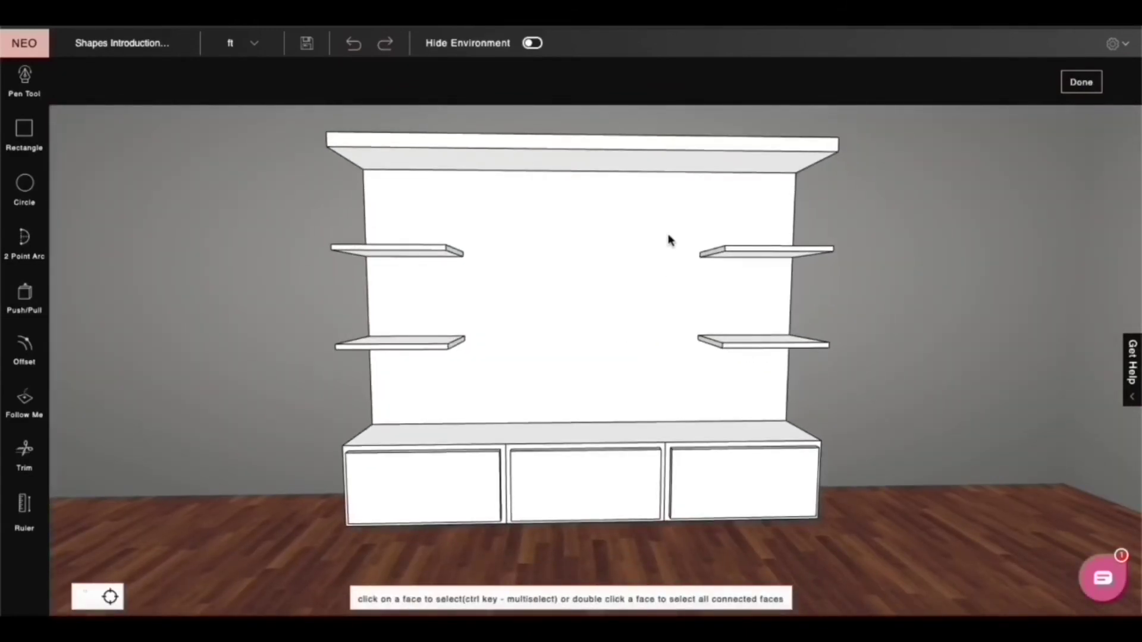
pyautogui.click(1084, 92)
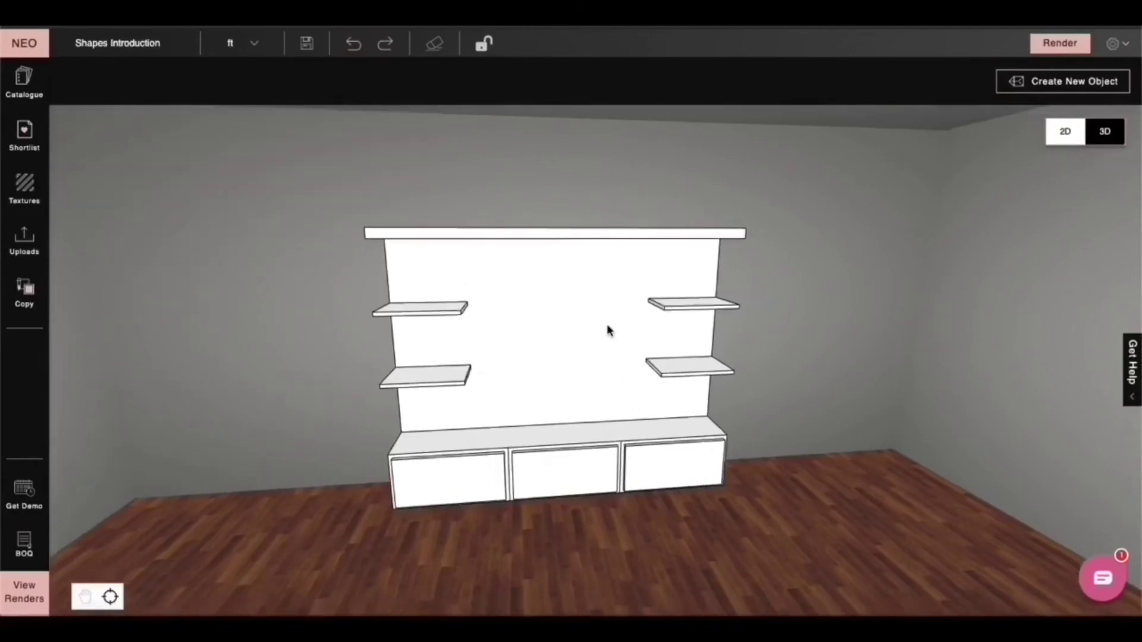
# Inspect the finished wall unit in the room from the front, close up and from the side.
pyautogui.click(609, 311)
pyautogui.moveTo(614, 277); pyautogui.dragTo(612, 316)
pyautogui.click(554, 333)
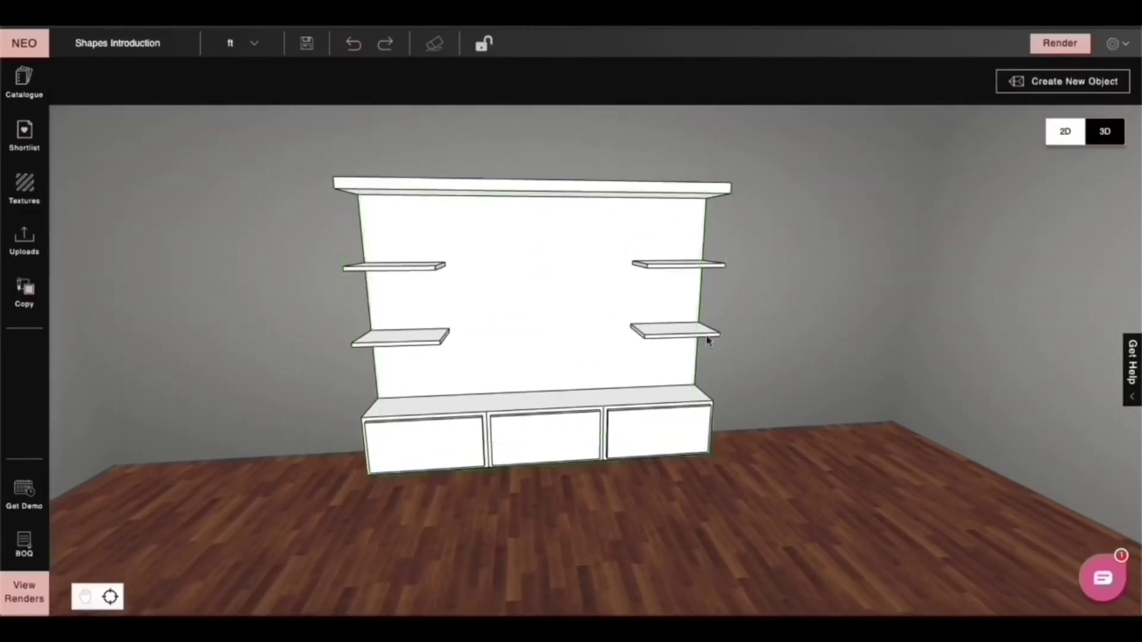
pyautogui.moveTo(777, 346); pyautogui.dragTo(724, 298)
pyautogui.moveTo(834, 363); pyautogui.dragTo(829, 305)
pyautogui.moveTo(534, 224); pyautogui.dragTo(768, 375, button='right')
pyautogui.scroll(5, 690, 375)
pyautogui.moveTo(700, 388); pyautogui.dragTo(669, 319, button='right')
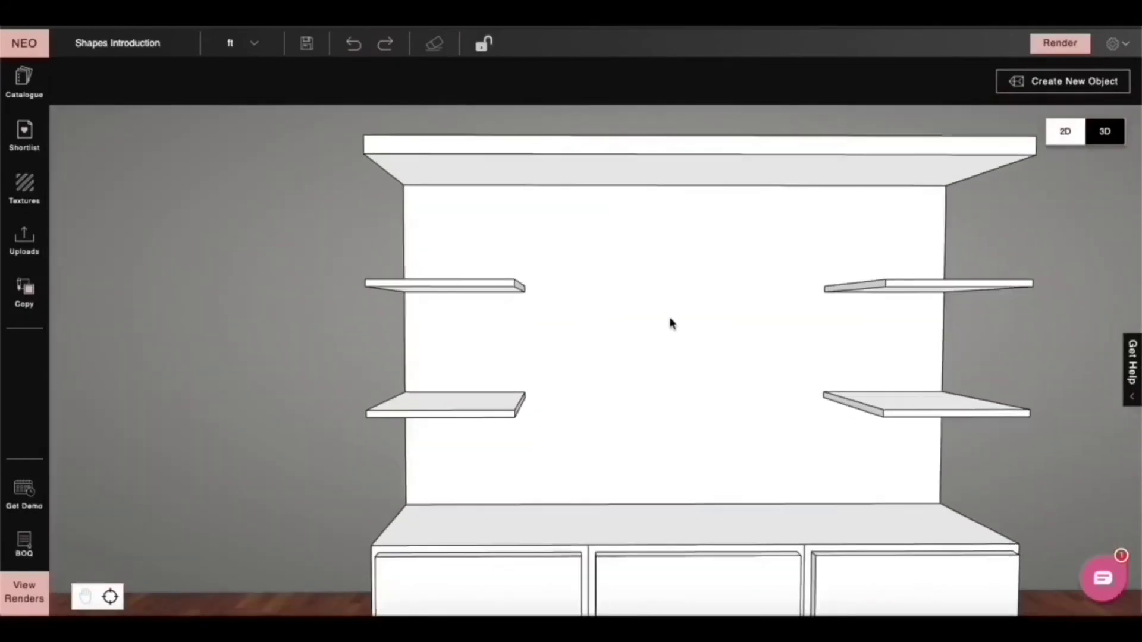
pyautogui.moveTo(668, 319); pyautogui.dragTo(691, 348)
pyautogui.scroll(-4, 680, 336)
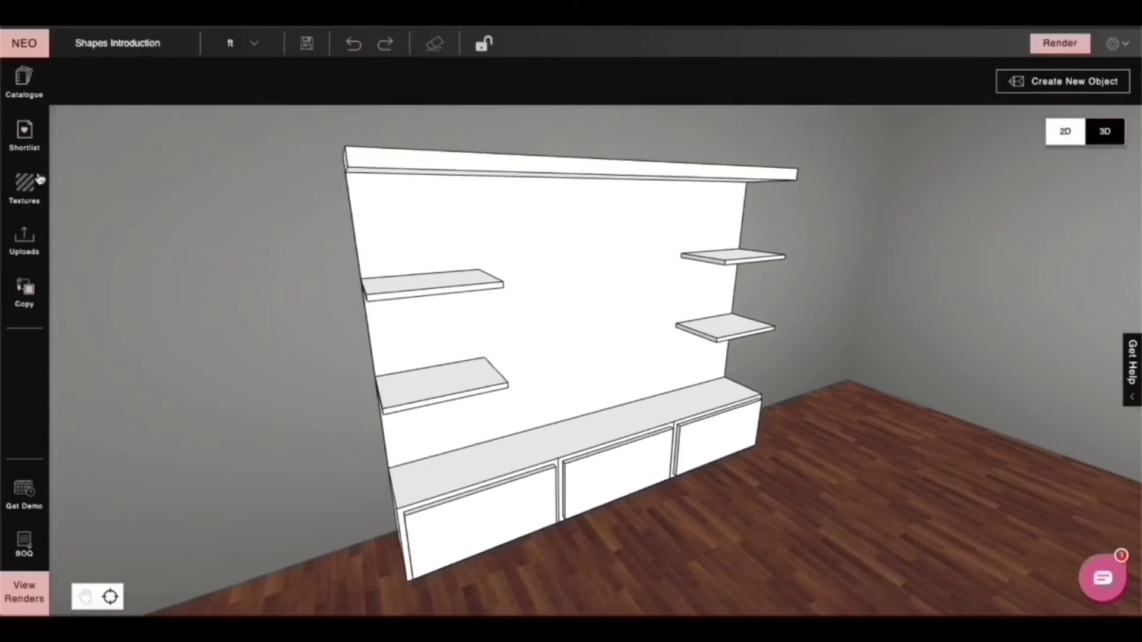
# Apply the dark brown texture from the shortlisted textures to the wall unit's back panel.
pyautogui.click(25, 132)
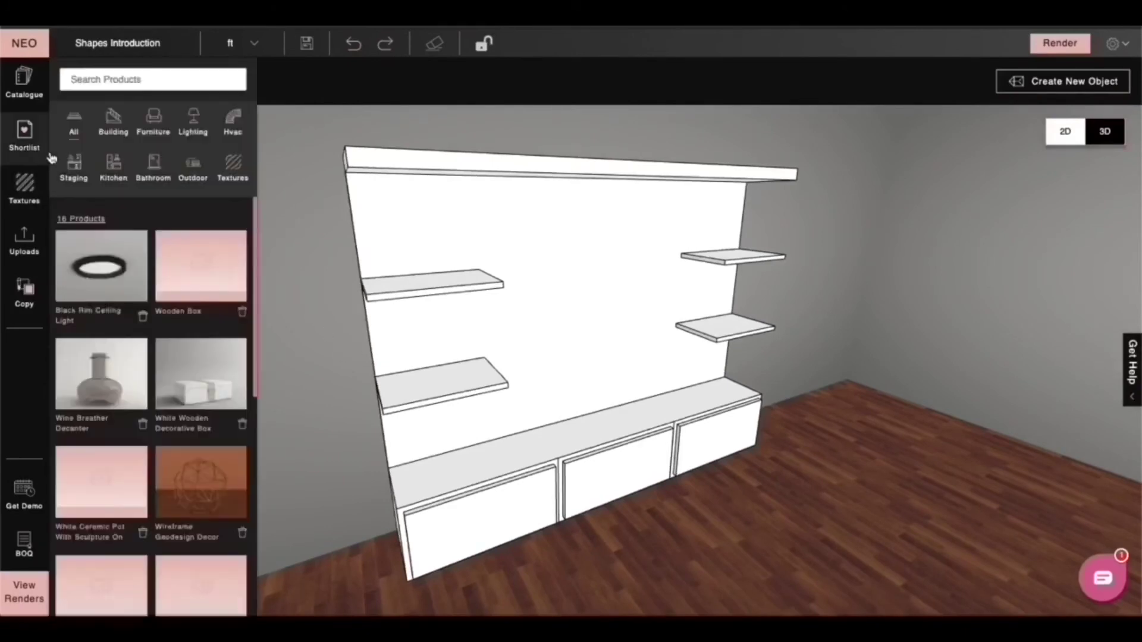
pyautogui.click(238, 172)
pyautogui.moveTo(193, 279); pyautogui.dragTo(521, 329)
# Copy the back panel's texture and material onto the base cabinet's top and side faces.
pyautogui.click(24, 291)
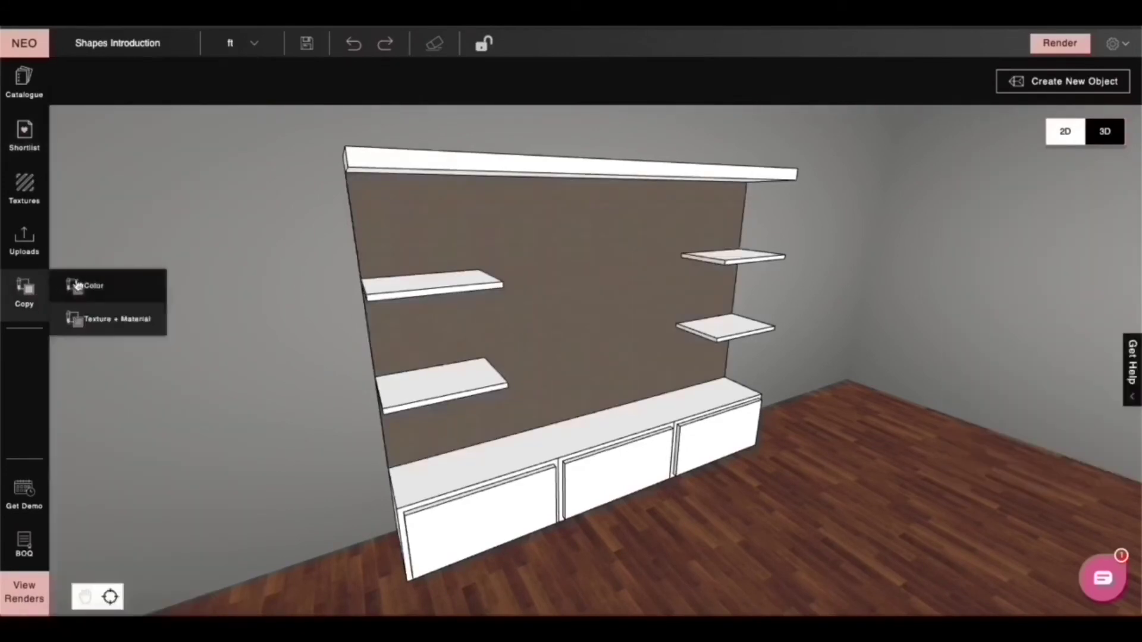
pyautogui.click(119, 320)
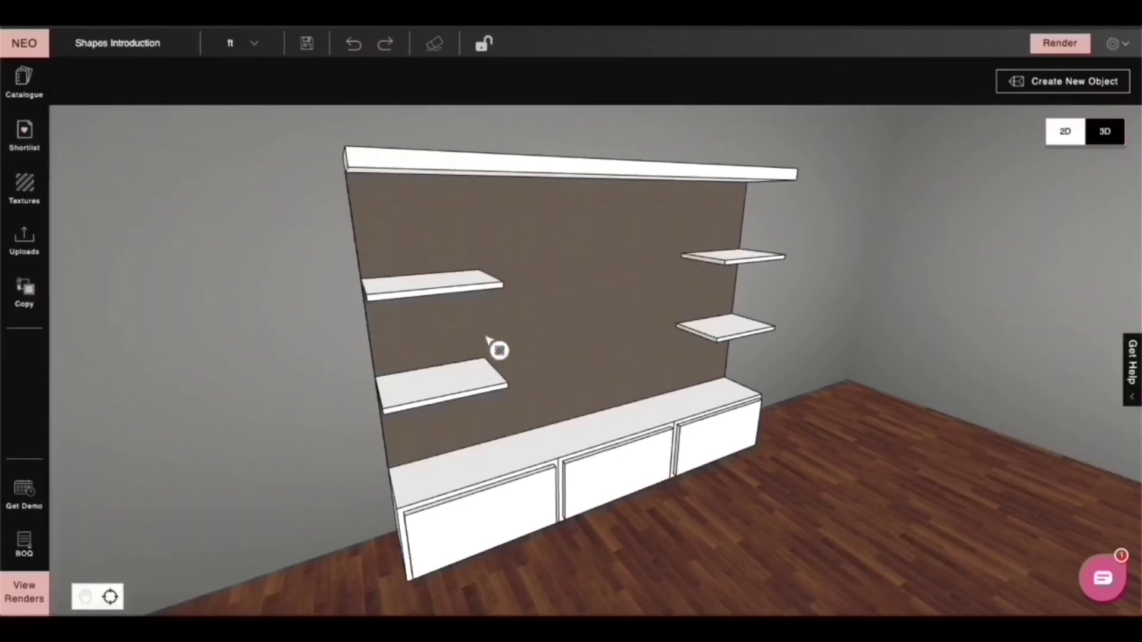
pyautogui.click(571, 446)
pyautogui.moveTo(403, 476); pyautogui.dragTo(408, 539)
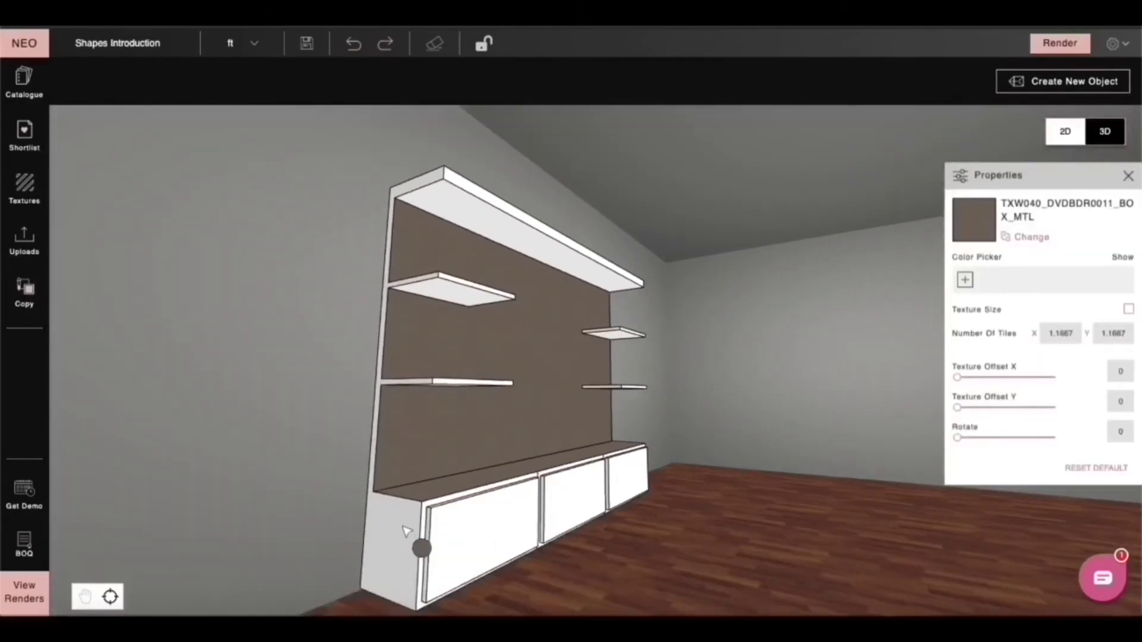
pyautogui.moveTo(676, 479); pyautogui.dragTo(435, 462)
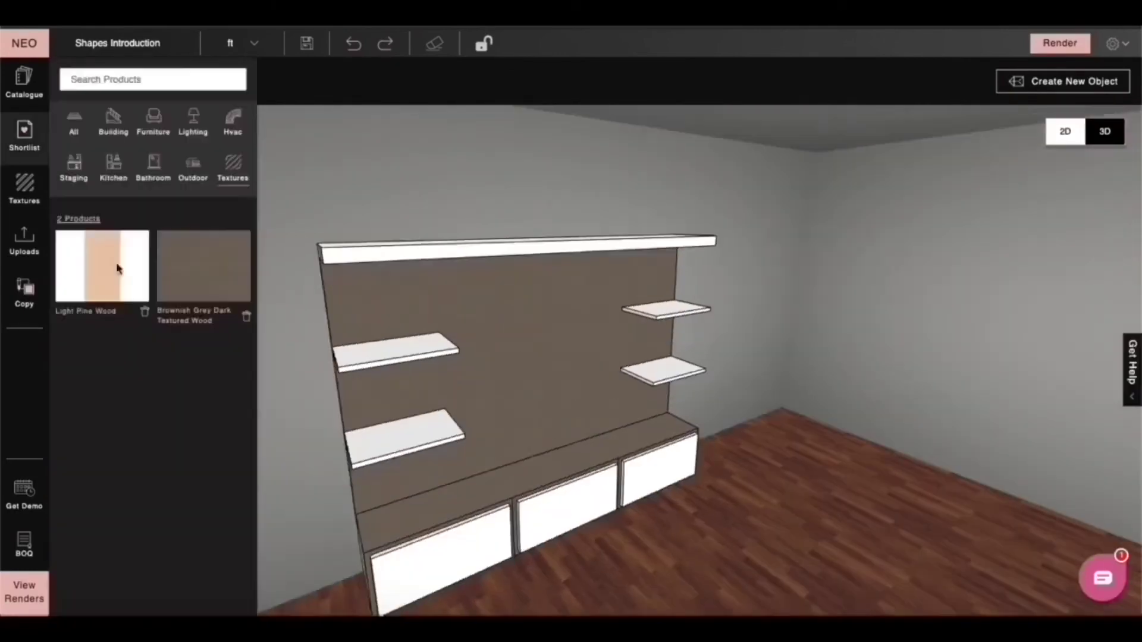
# Apply the light wood texture TXTWOOD_0049_M_US_MTL to the cabinet fronts, the shelves and the top ledge.
pyautogui.click(117, 269)
pyautogui.click(615, 440)
pyautogui.moveTo(614, 440); pyautogui.dragTo(566, 400)
pyautogui.click(516, 452)
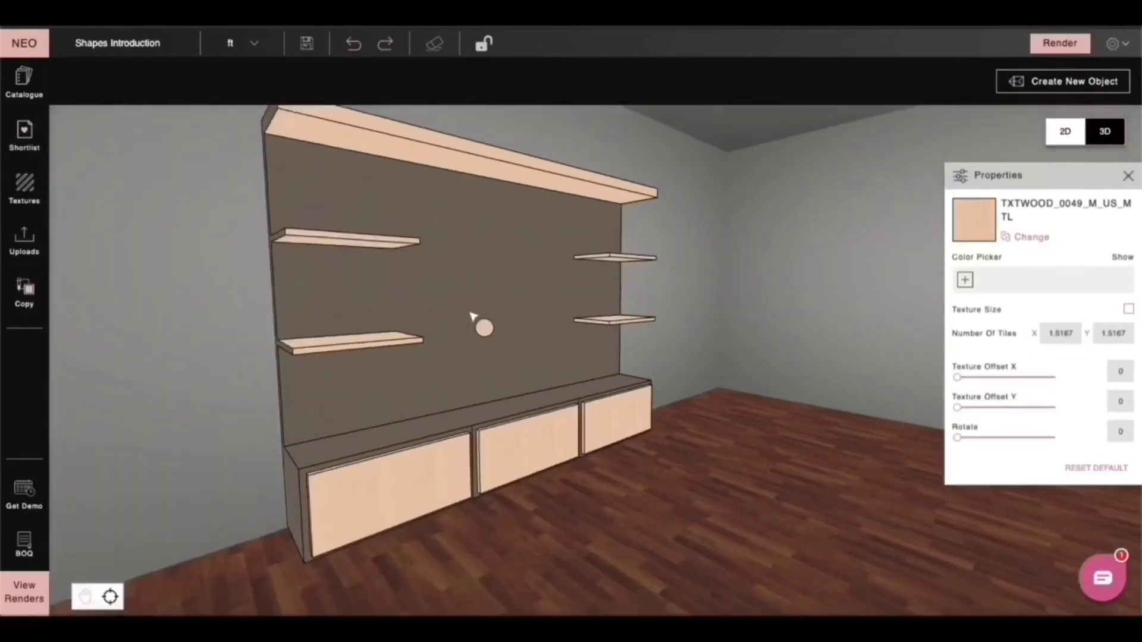
# Place the shortlisted black 54-inch wall-mounted TV on the middle of the wall unit's back panel, between the shelves.
pyautogui.moveTo(468, 315); pyautogui.dragTo(595, 436)
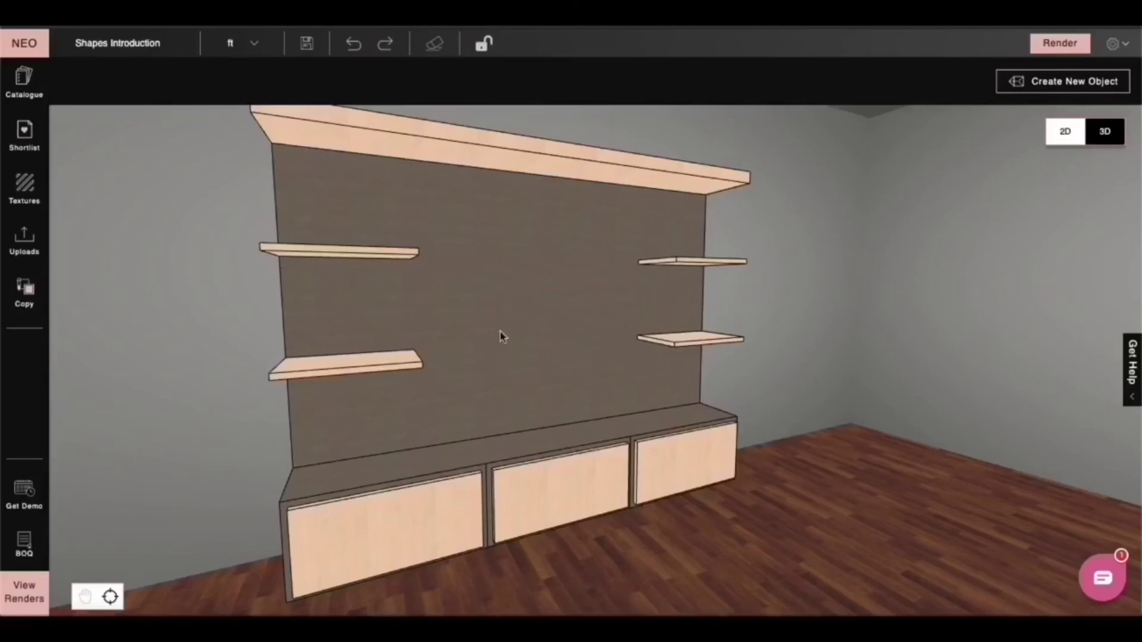
pyautogui.moveTo(482, 323)
pyautogui.mouseDown()
pyautogui.moveTo(524, 323)
pyautogui.moveTo(473, 322)
pyautogui.mouseUp()
pyautogui.click(43, 137)
pyautogui.click(74, 122)
pyautogui.scroll(-6, 138, 399)
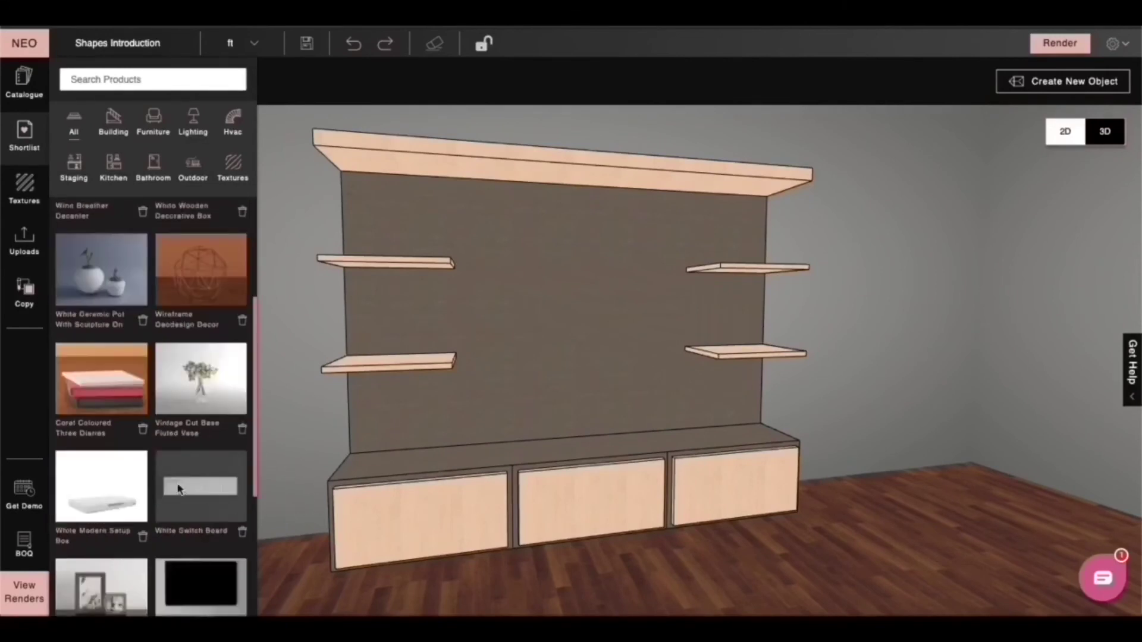
pyautogui.scroll(-3, 191, 479)
pyautogui.moveTo(199, 446); pyautogui.dragTo(574, 313)
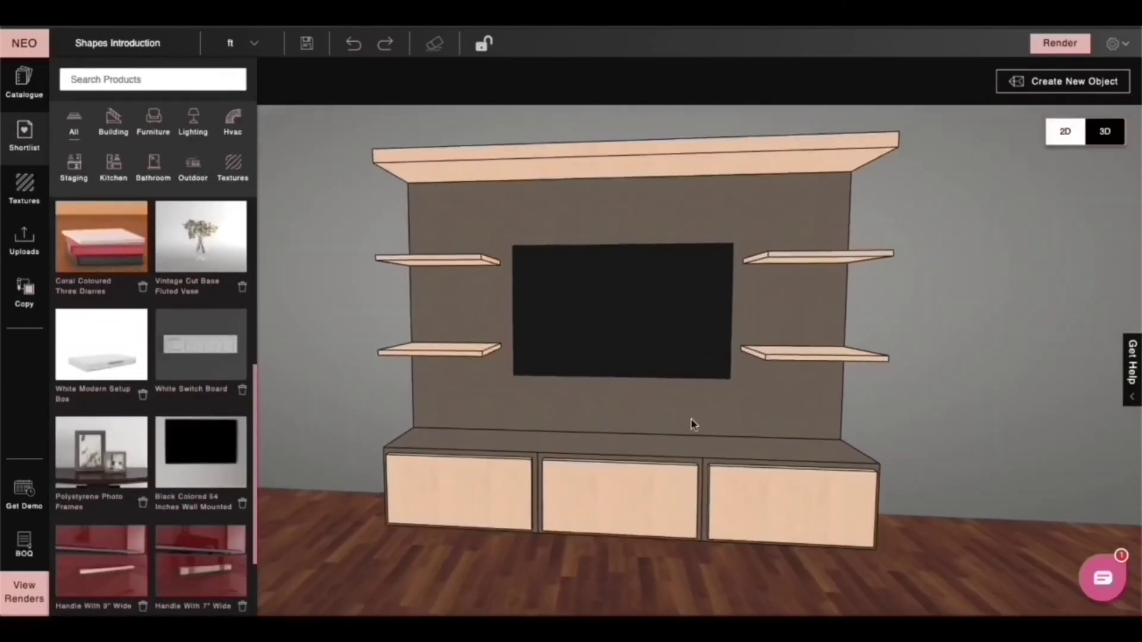
pyautogui.scroll(-3, 152, 404)
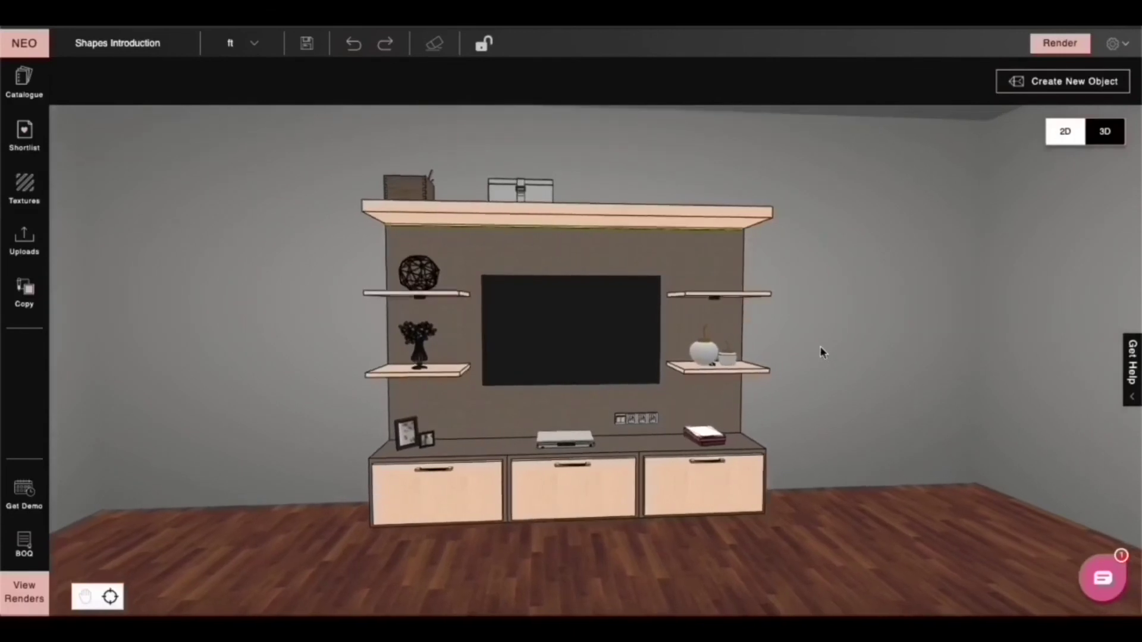
# Examine the decorated wall unit close up and from the front, including the top ledge, shelves and base cabinet.
pyautogui.moveTo(813, 348); pyautogui.dragTo(768, 381)
pyautogui.scroll(3, 795, 347)
pyautogui.scroll(5, 378, 253)
pyautogui.moveTo(375, 237); pyautogui.dragTo(452, 419)
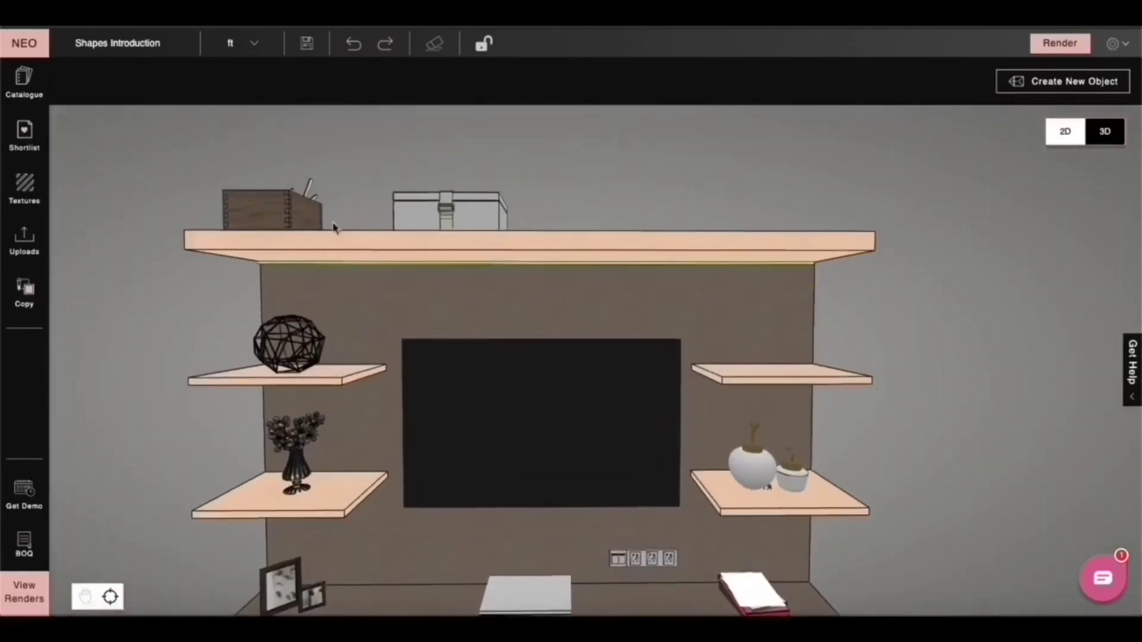
pyautogui.scroll(-3, 705, 331)
pyautogui.scroll(3, 635, 305)
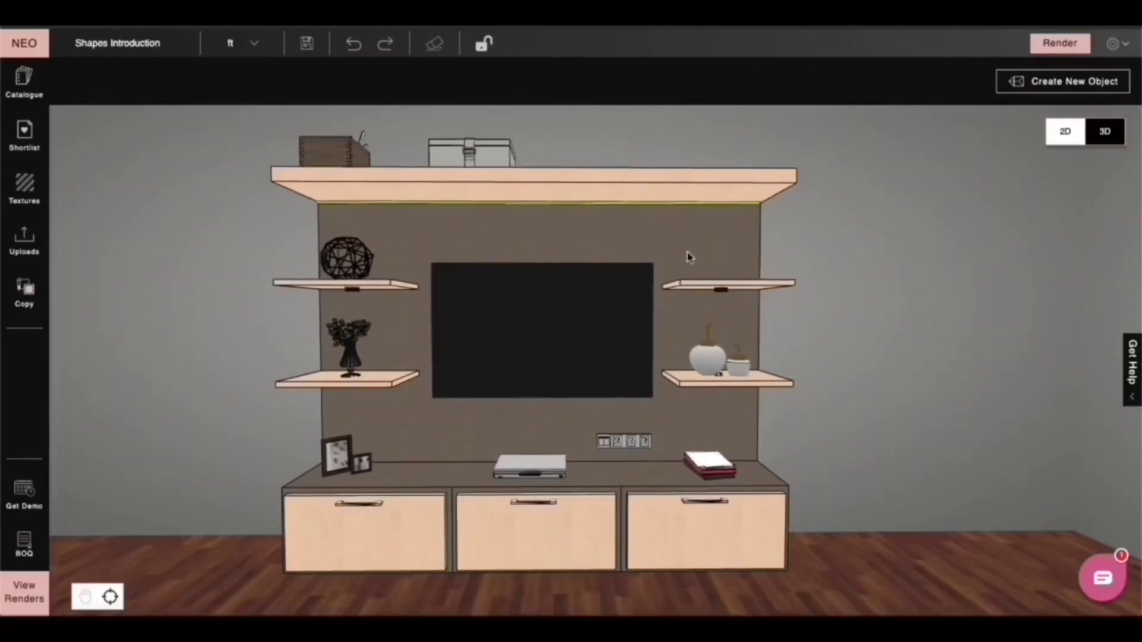
# Open the wall unit for modification and make its top ledge thinner by pushing its underside upward with Push/Pull.
pyautogui.click(689, 257)
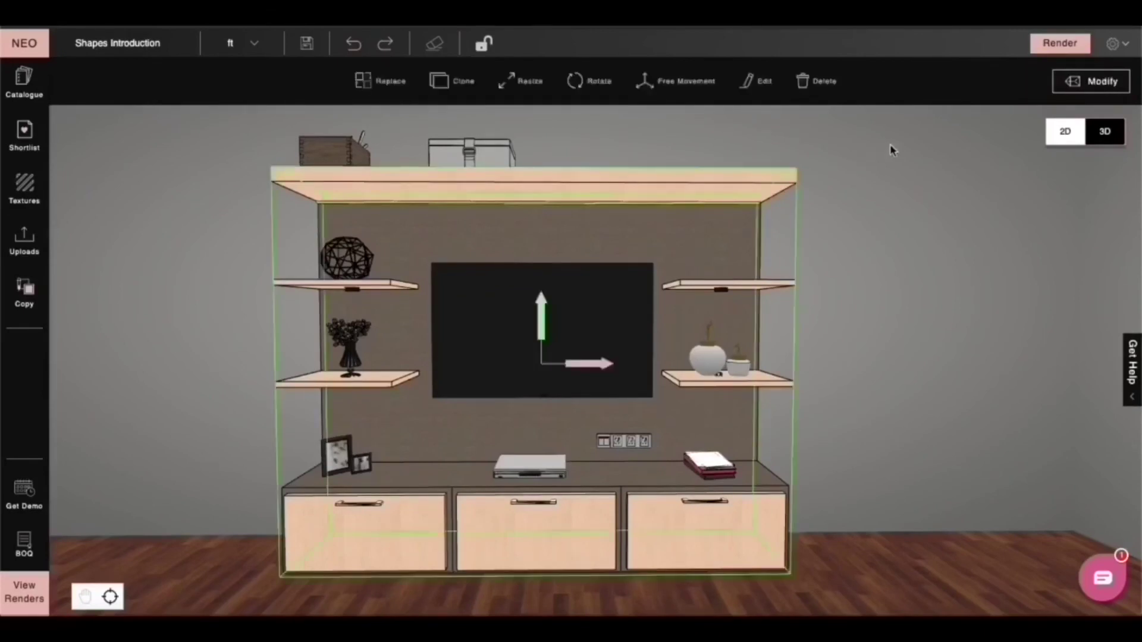
pyautogui.click(1086, 88)
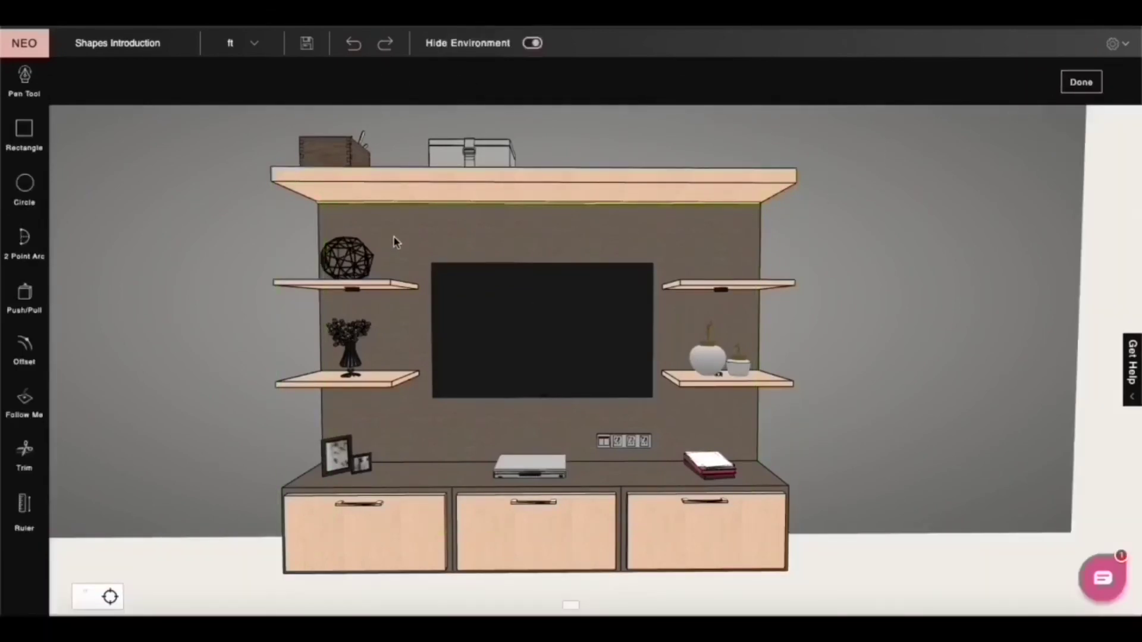
pyautogui.moveTo(395, 242)
pyautogui.mouseDown()
pyautogui.moveTo(481, 257)
pyautogui.moveTo(484, 271)
pyautogui.mouseUp()
pyautogui.scroll(-2, 476, 254)
pyautogui.click(20, 290)
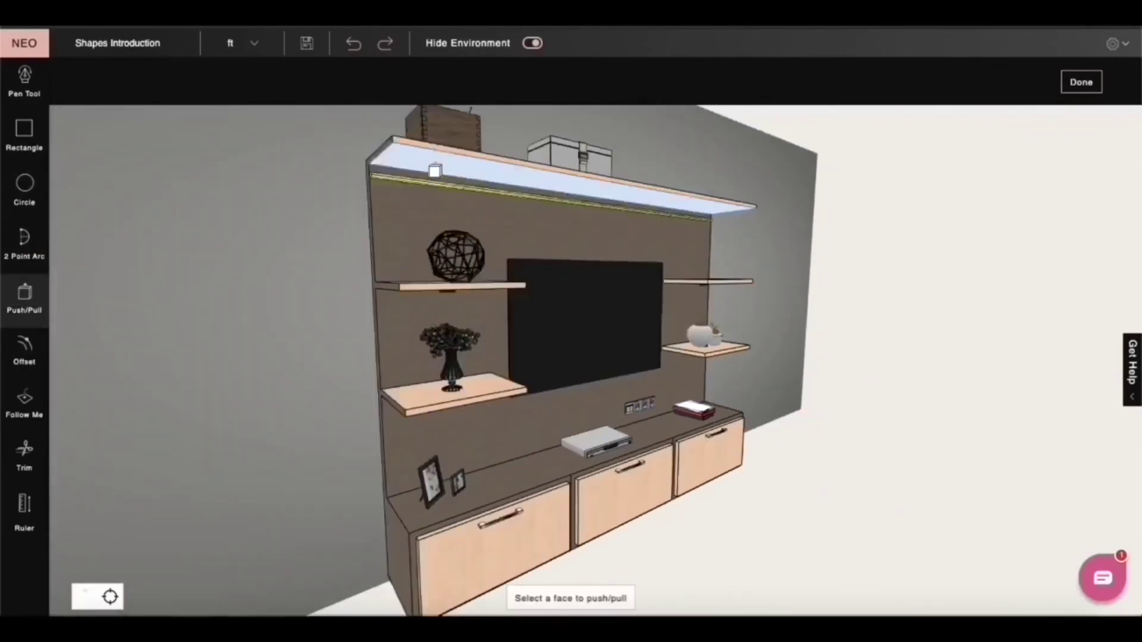
pyautogui.press('Escape')
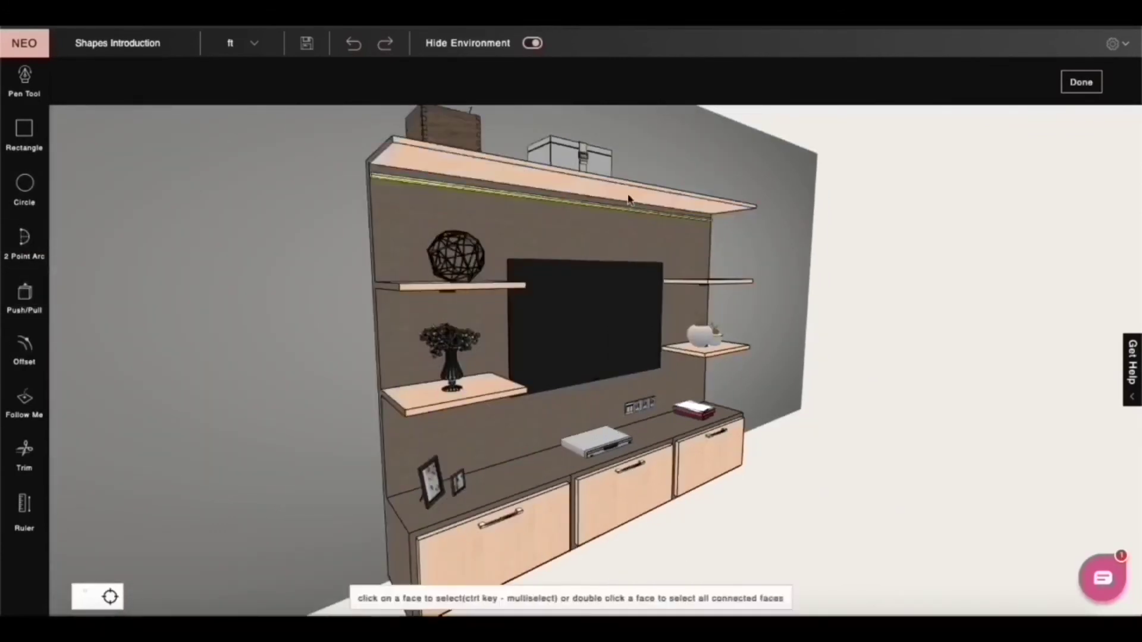
# Switch the surrounding environment's visibility and back again, and finish modifying the wall unit.
pyautogui.scroll(1, 651, 145)
pyautogui.moveTo(653, 150)
pyautogui.mouseDown()
pyautogui.moveTo(679, 133)
pyautogui.moveTo(571, 131)
pyautogui.moveTo(647, 131)
pyautogui.mouseUp()
pyautogui.click(533, 44)
pyautogui.click(533, 46)
pyautogui.moveTo(648, 149); pyautogui.dragTo(625, 138)
pyautogui.click(1073, 82)
# Move the thin light strip up against the underside of the wall unit's top ledge.
pyautogui.scroll(3, 523, 219)
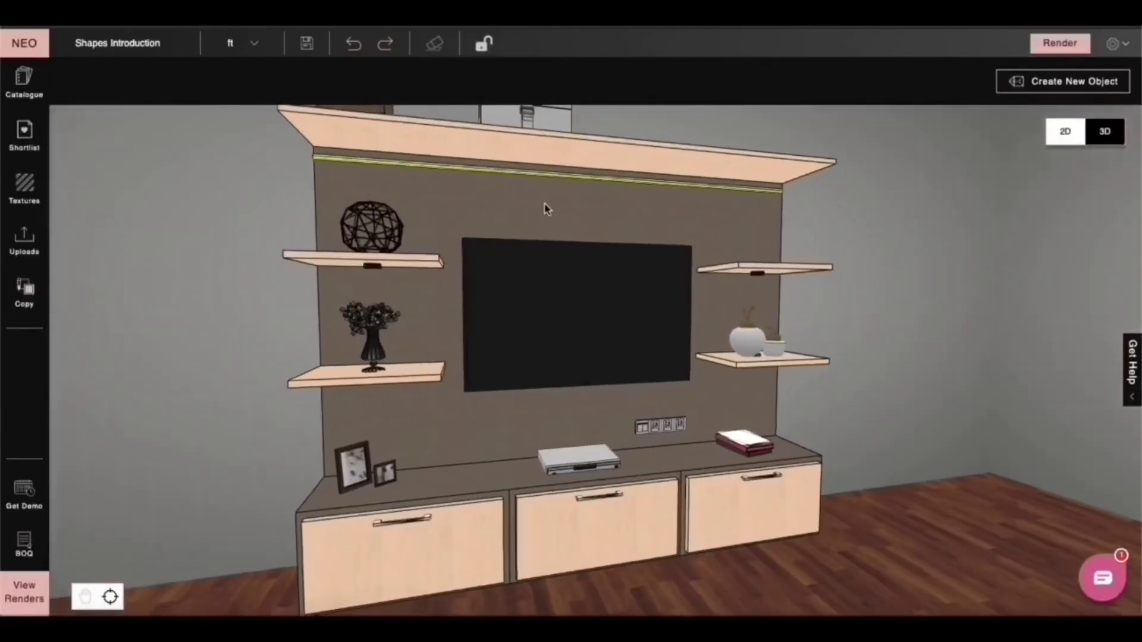
pyautogui.click(555, 182)
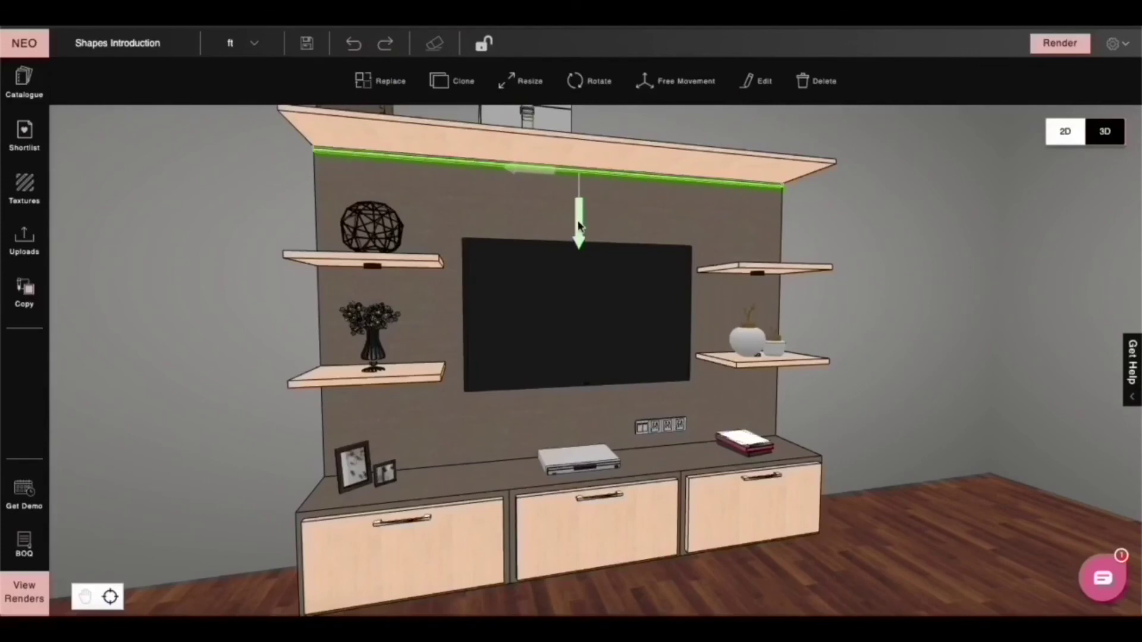
pyautogui.click(918, 242)
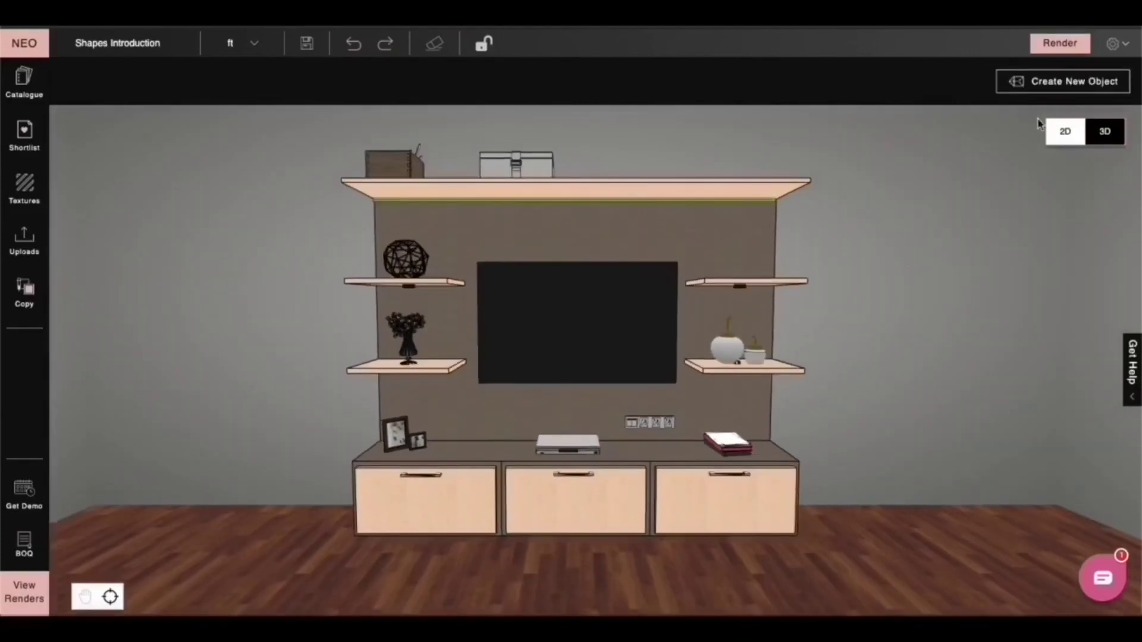
# Open the render setup and load the saved project view View 1.
pyautogui.click(1057, 43)
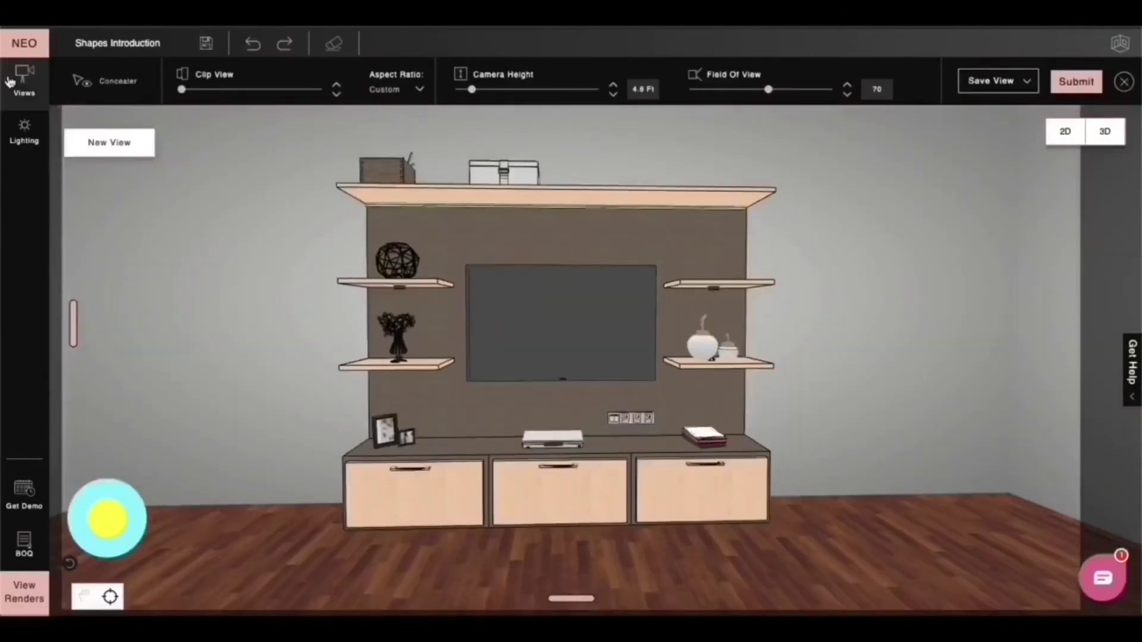
pyautogui.click(24, 82)
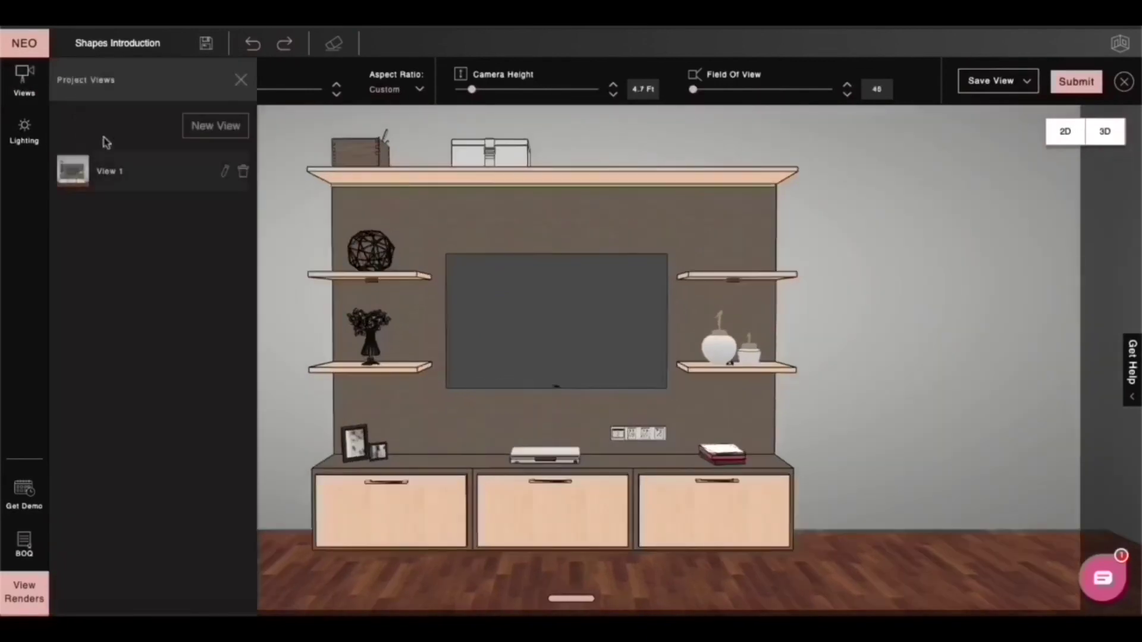
pyautogui.click(241, 81)
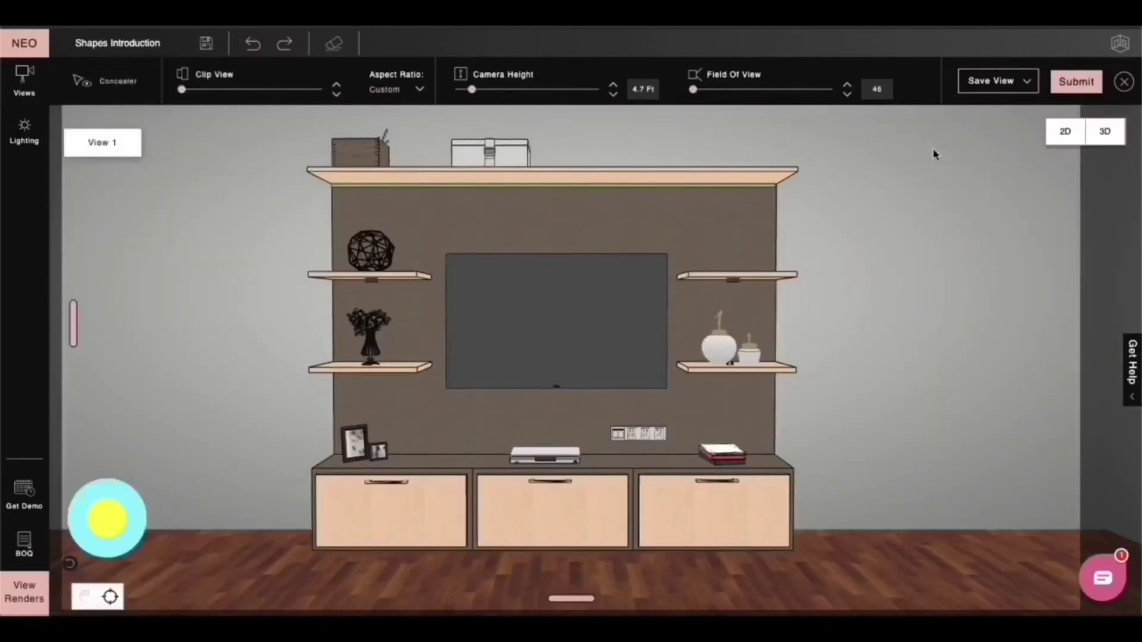